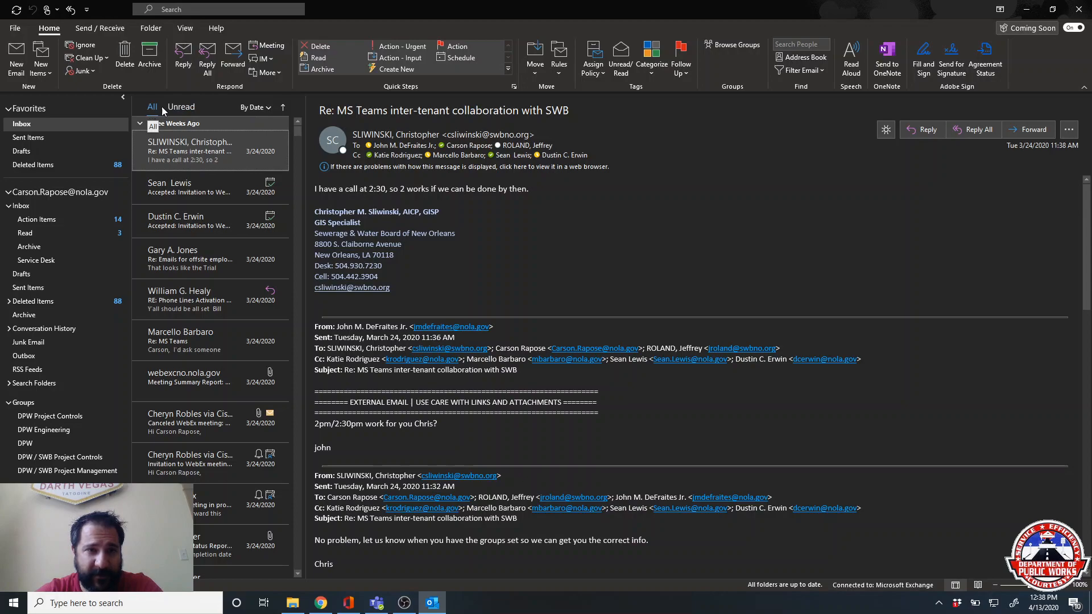
# - Toggle the Unread filter and arrangement options, then show the Inbox's colour categories list
pyautogui.click(174, 106)
pyautogui.click(152, 108)
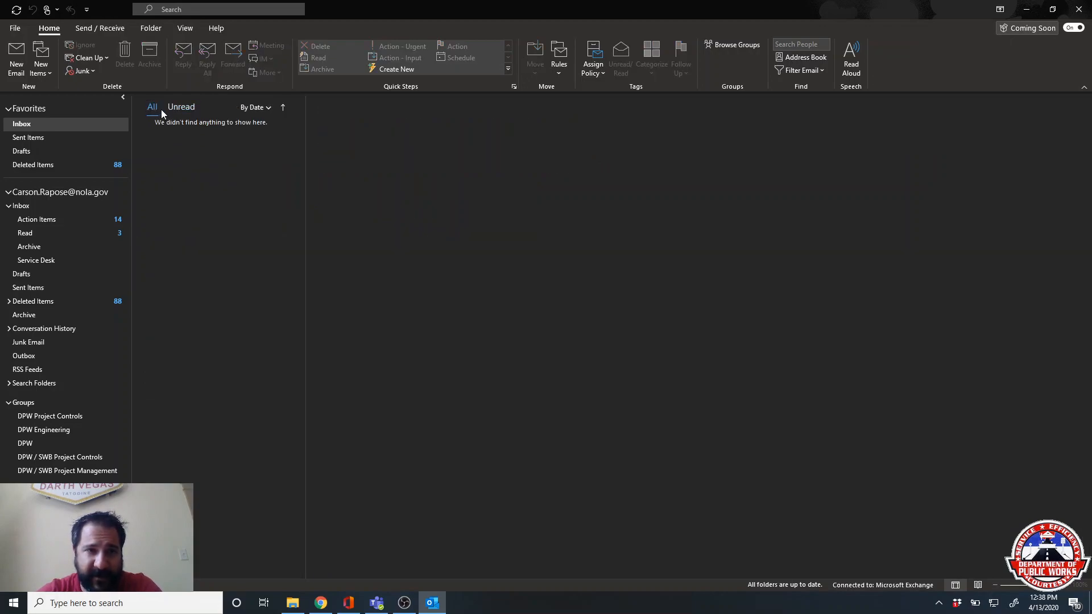
pyautogui.click(265, 108)
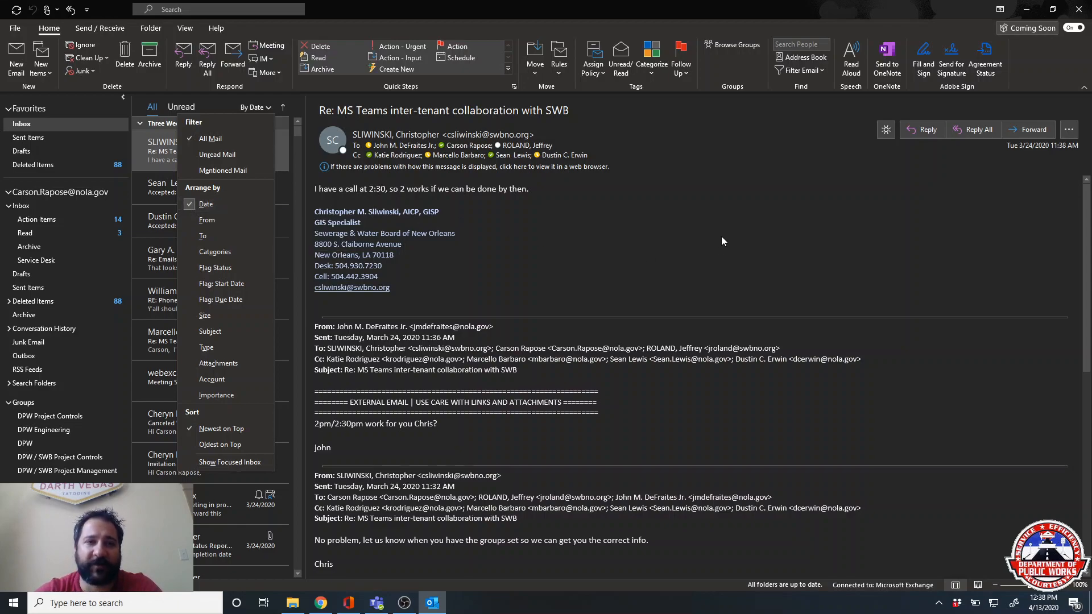
pyautogui.click(704, 249)
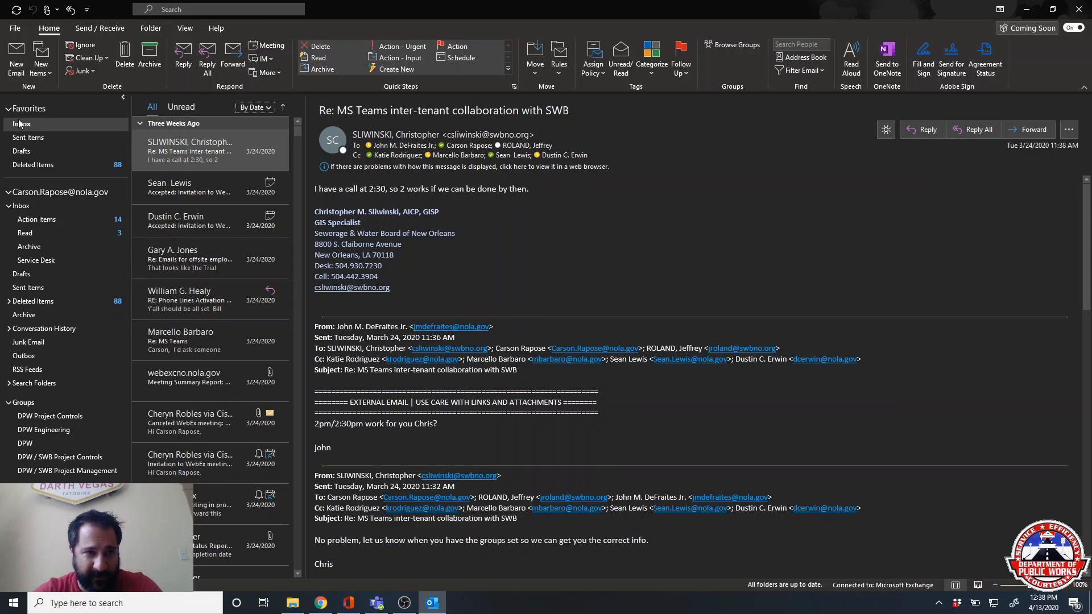
pyautogui.click(36, 206)
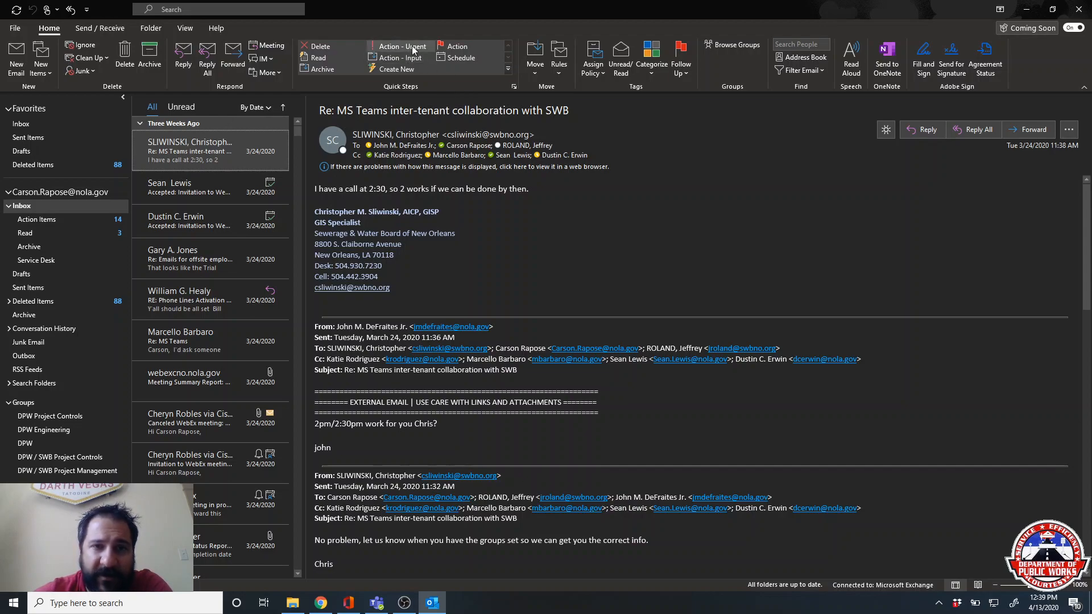
pyautogui.click(655, 75)
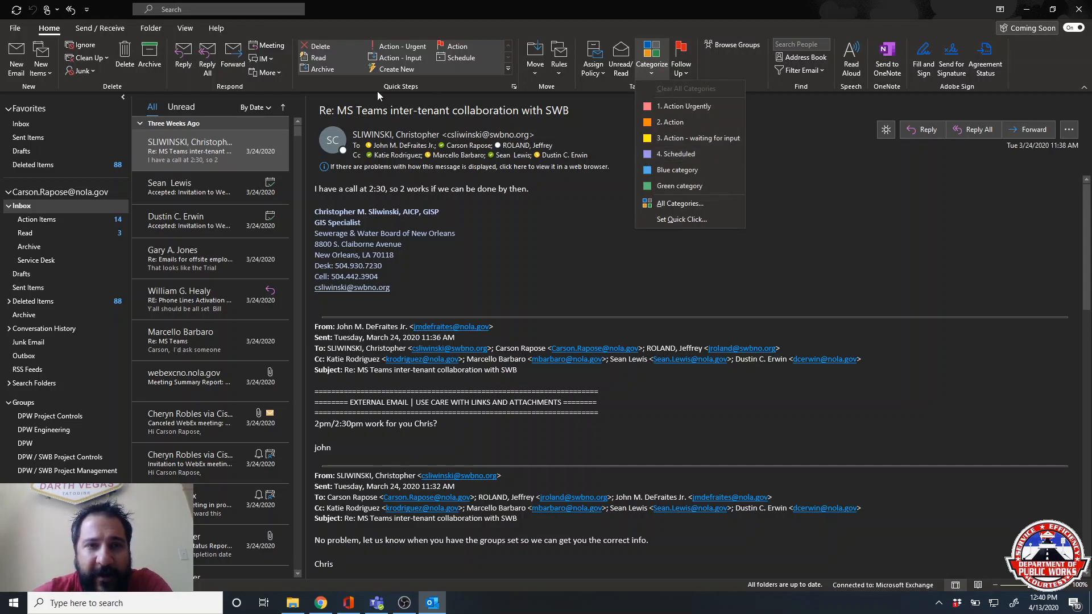
# - Close the category list and highlight 'so 2 works if we can be done by then.' in the email
pyautogui.click(199, 162)
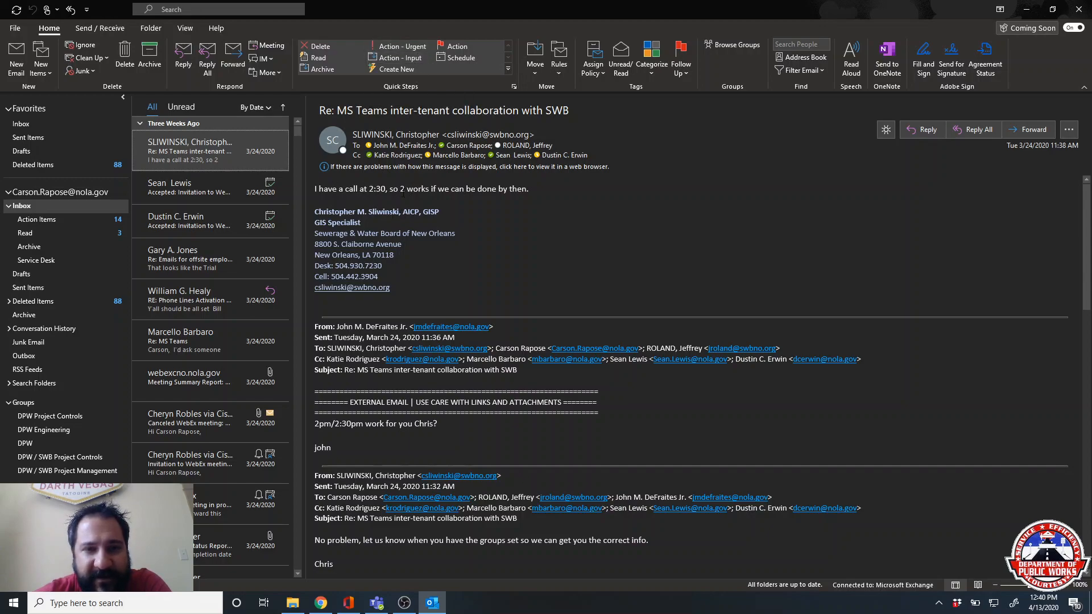
pyautogui.moveTo(390, 190); pyautogui.dragTo(462, 197)
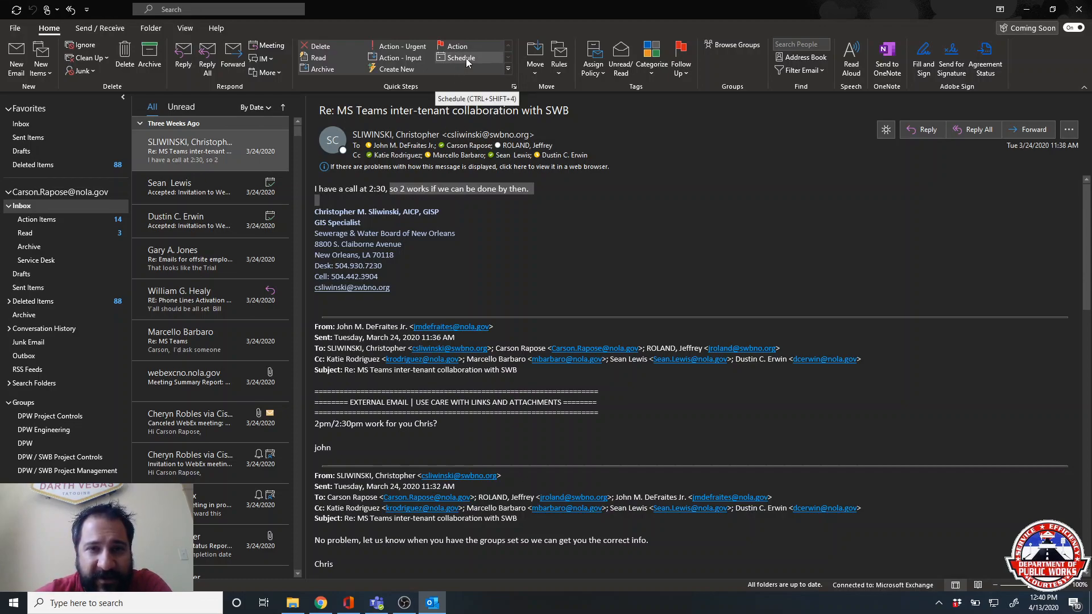
pyautogui.click(510, 69)
pyautogui.click(406, 112)
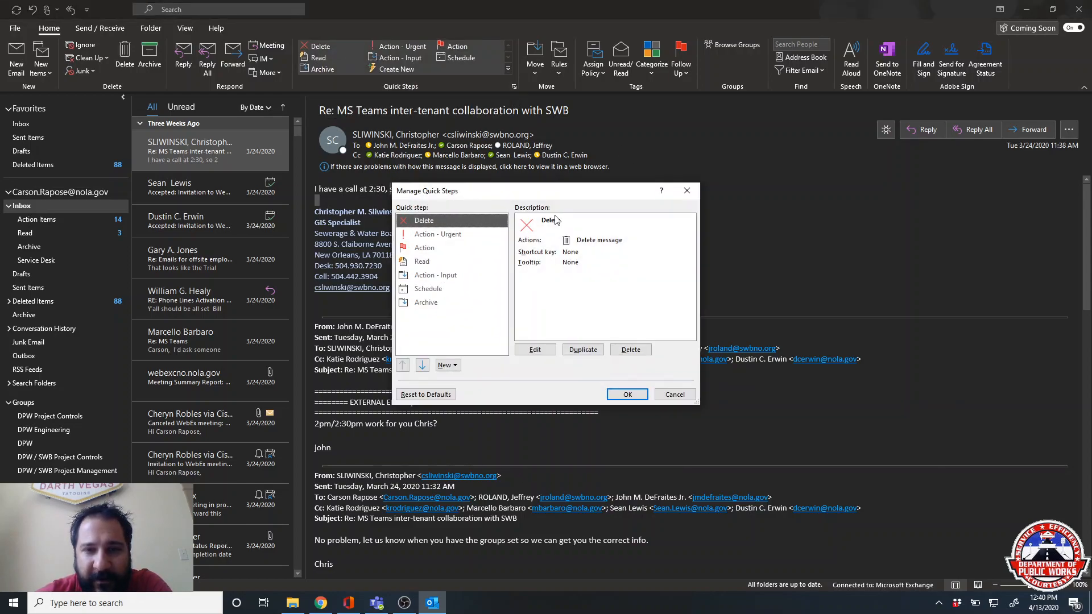
pyautogui.click(438, 247)
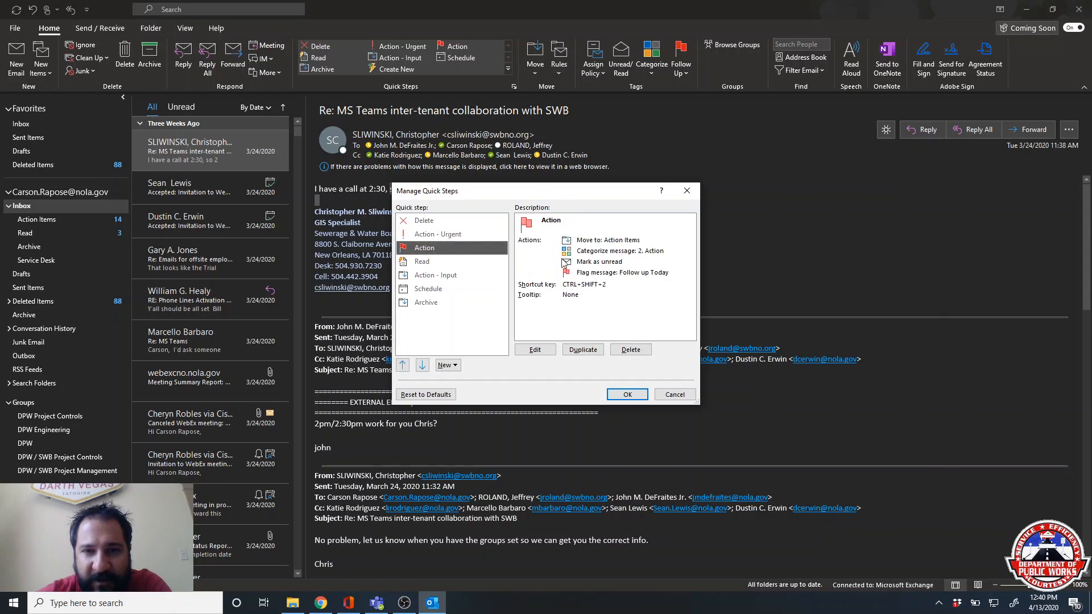
pyautogui.click(441, 235)
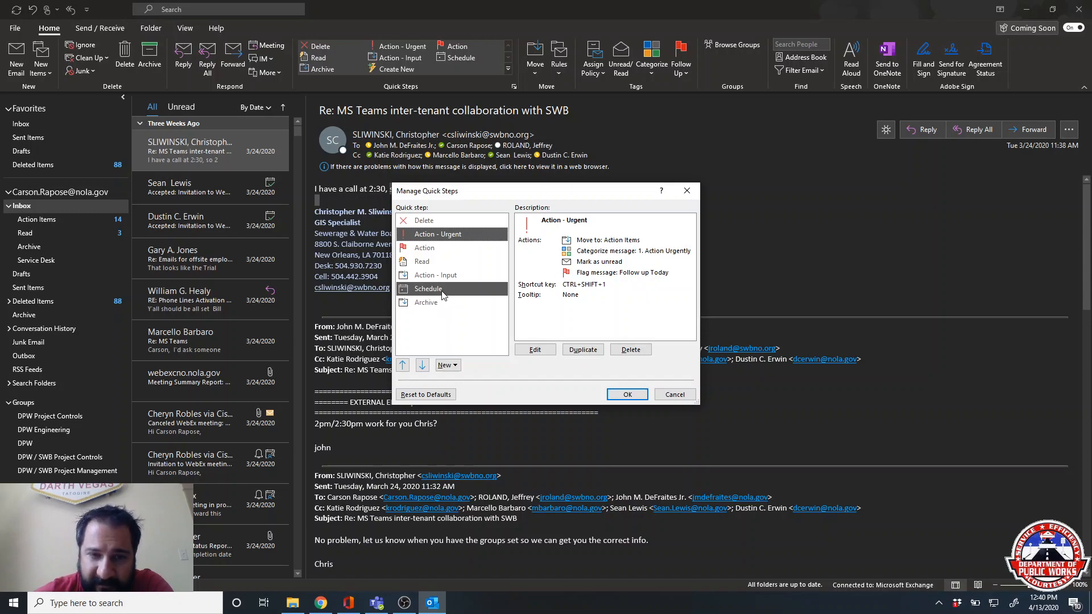
pyautogui.click(470, 290)
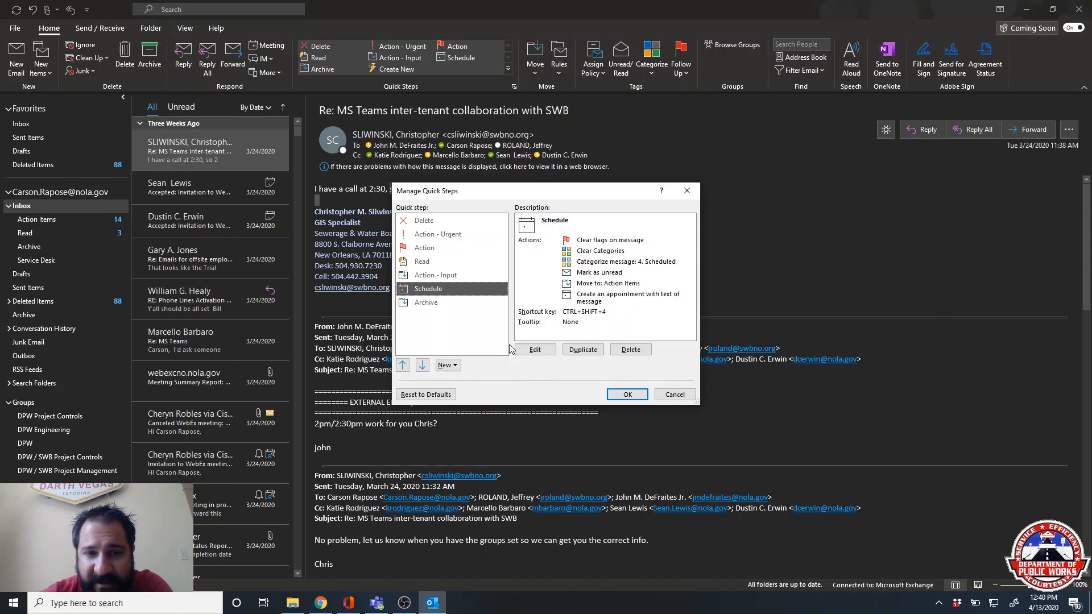
pyautogui.click(627, 395)
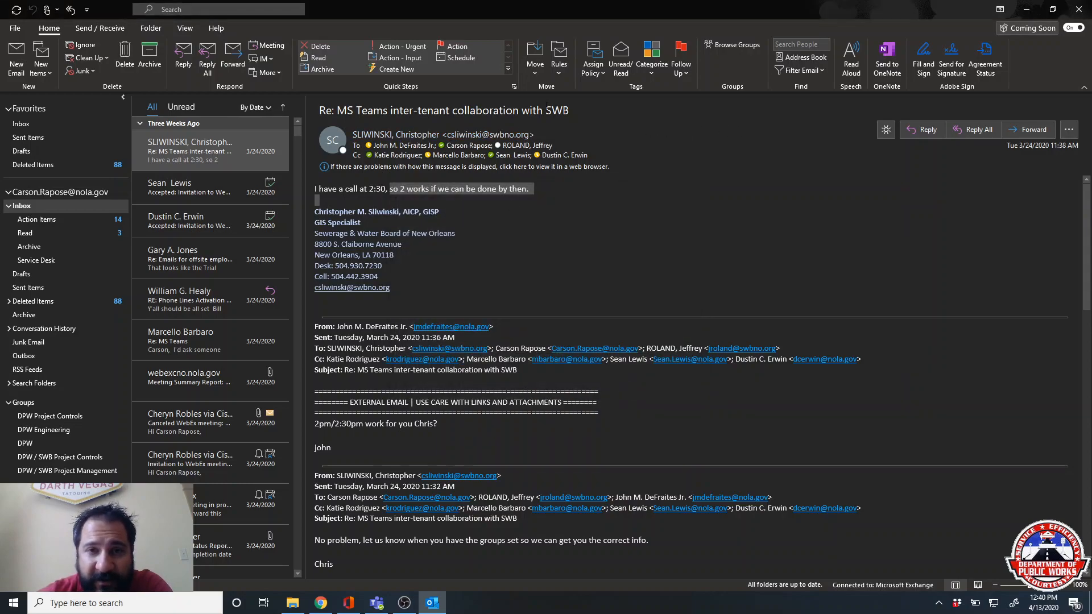
# - Schedule the first email as an appointment starting at 2:00 PM, shown as Busy with a reminder
pyautogui.click(211, 152)
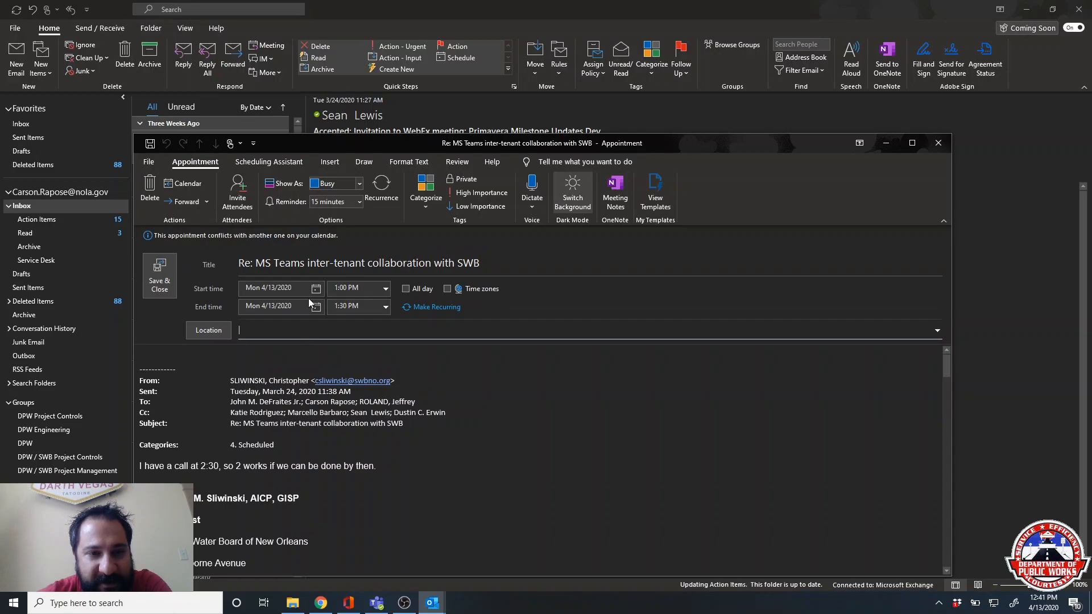
pyautogui.click(386, 288)
pyautogui.click(359, 326)
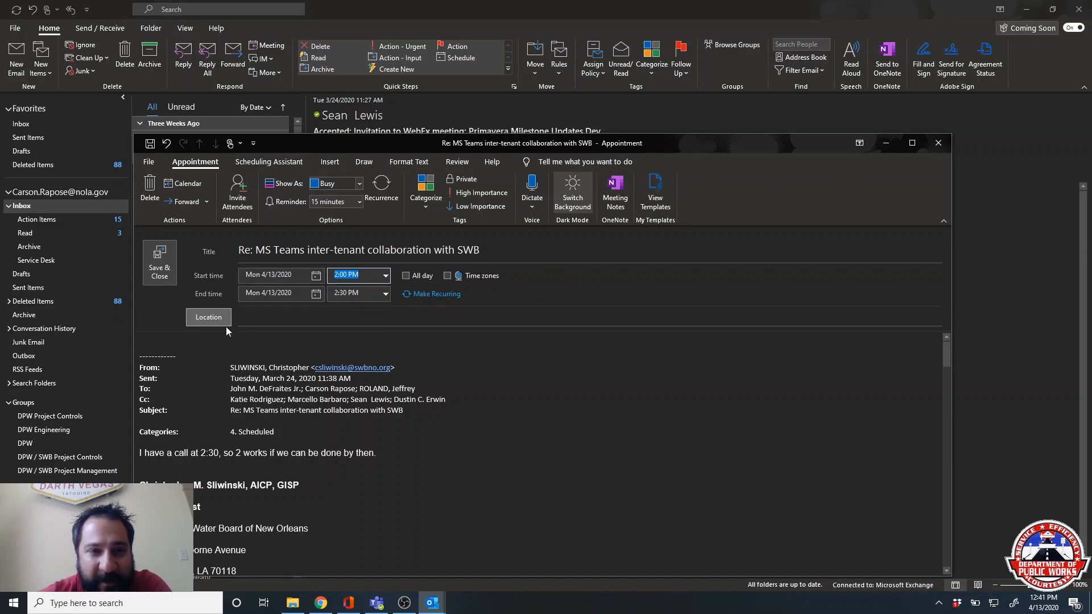
pyautogui.click(358, 184)
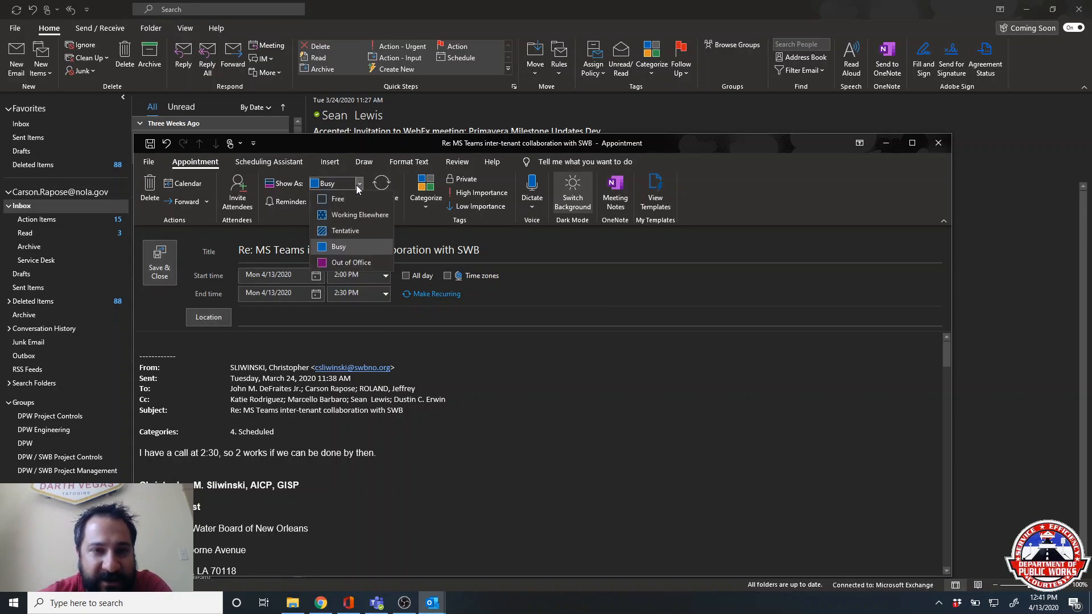
pyautogui.click(357, 184)
pyautogui.click(358, 202)
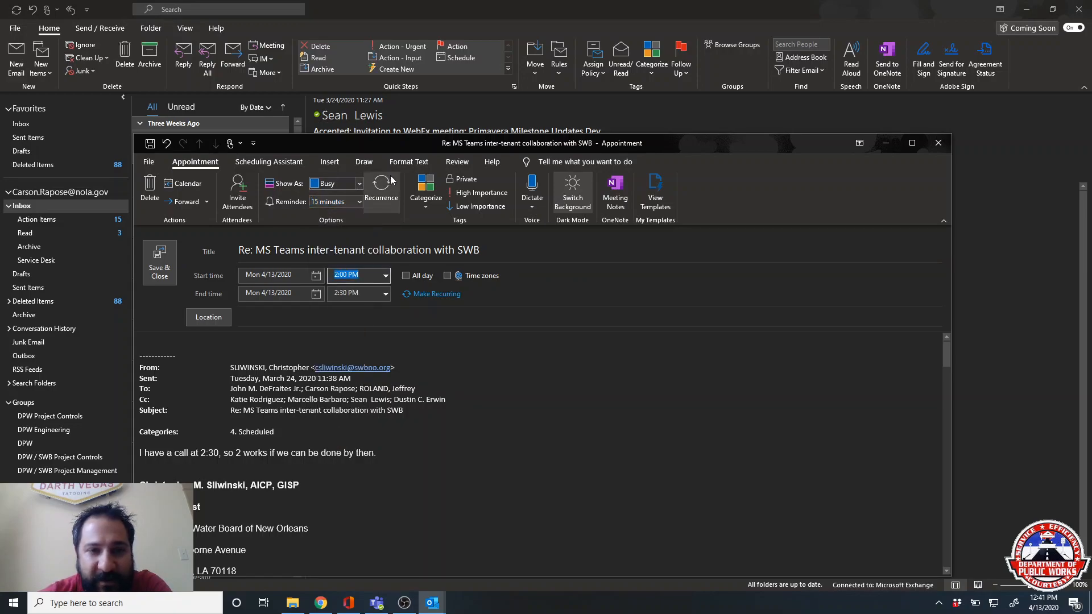
# - Turn the appointment into a meeting invitation, then delete that draft and confirm Yes
pyautogui.click(238, 193)
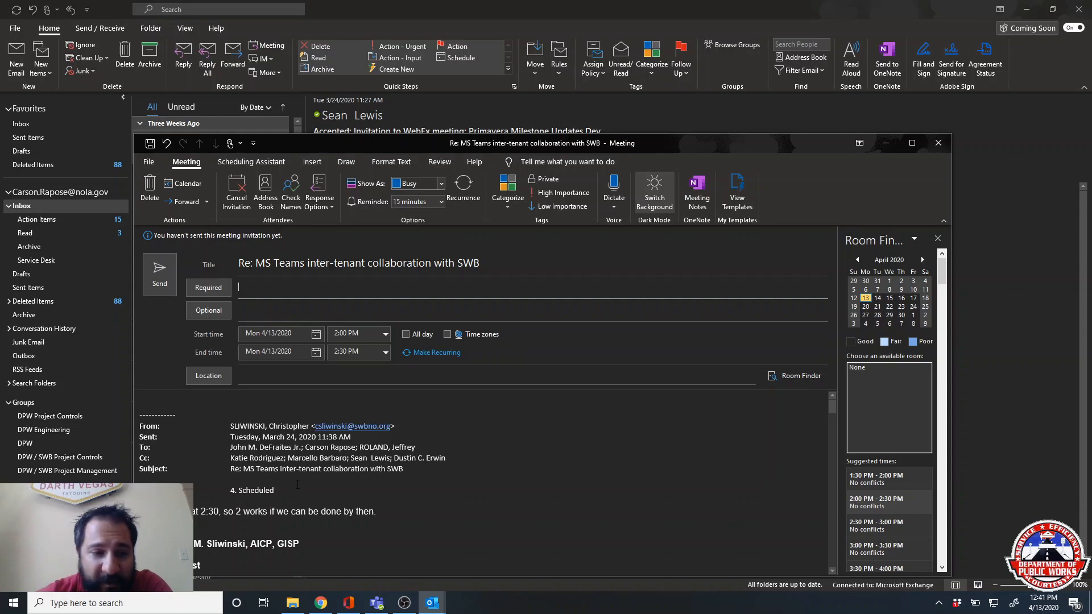
pyautogui.scroll(-2, 295, 491)
pyautogui.scroll(-2, 295, 491)
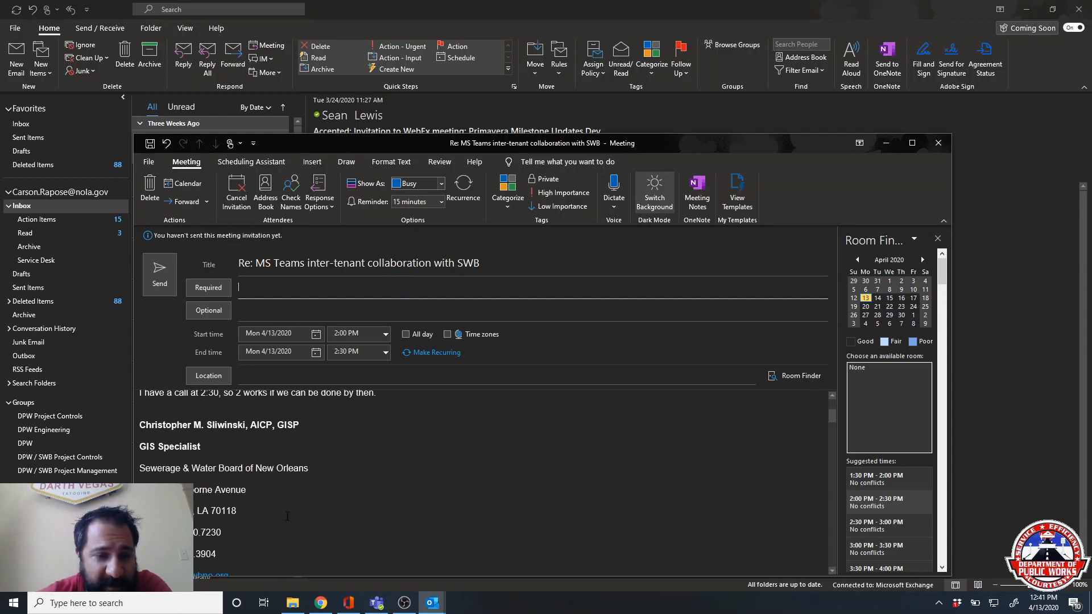
pyautogui.scroll(5, 295, 492)
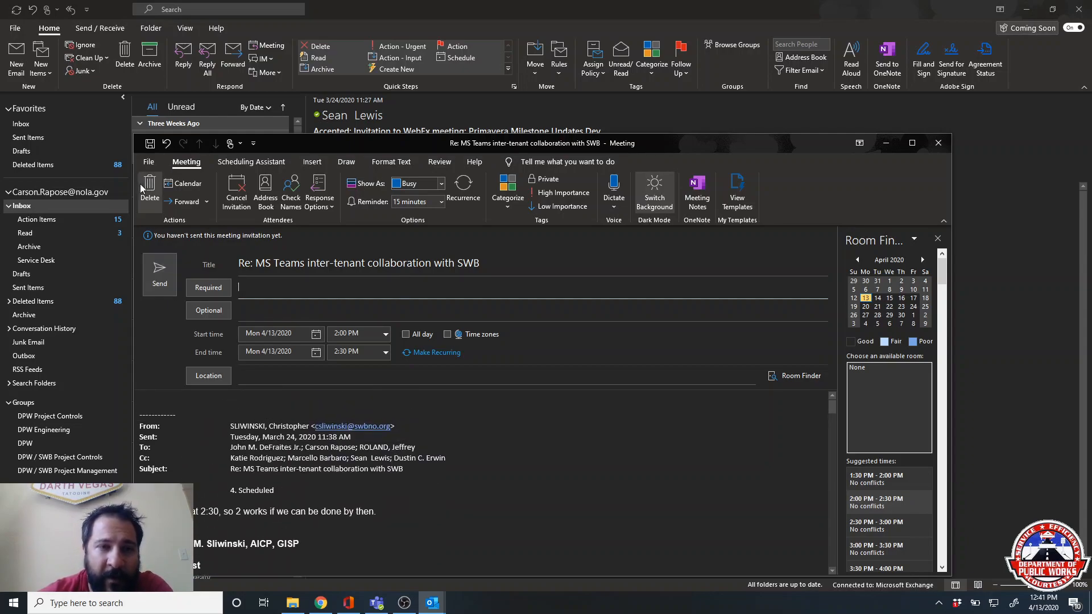
pyautogui.click(148, 212)
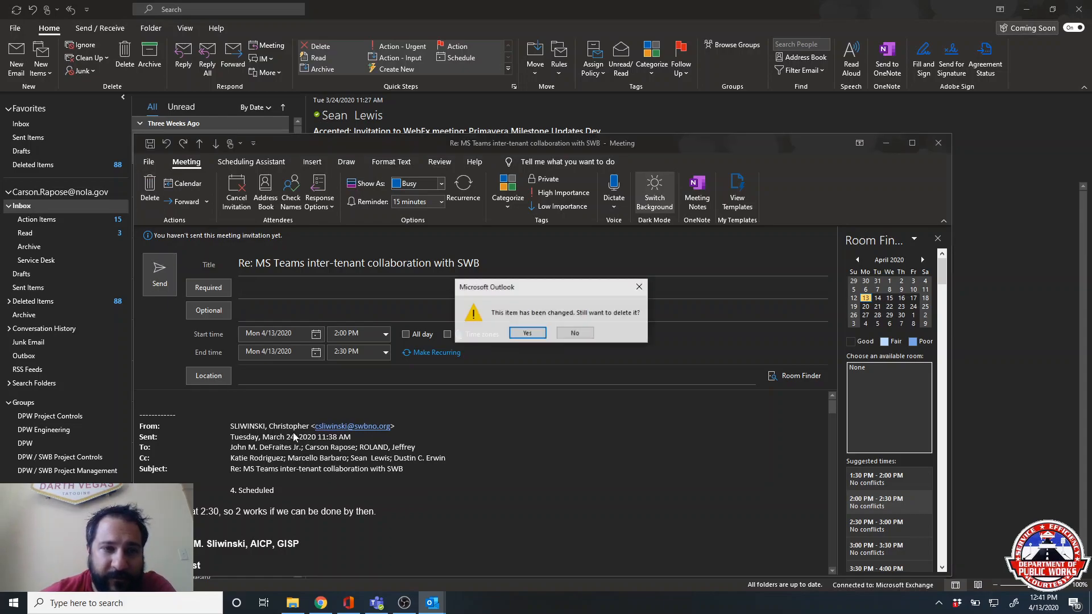
pyautogui.click(528, 334)
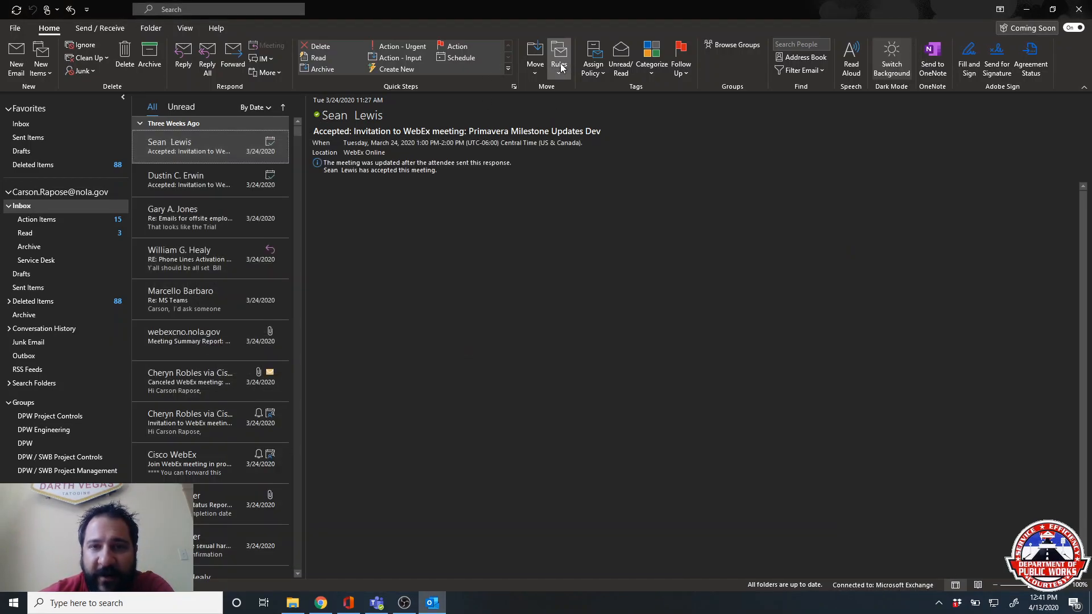
# - Start a rule for this sender that moves matching mail into a new Inbox subfolder, Sean
pyautogui.click(560, 76)
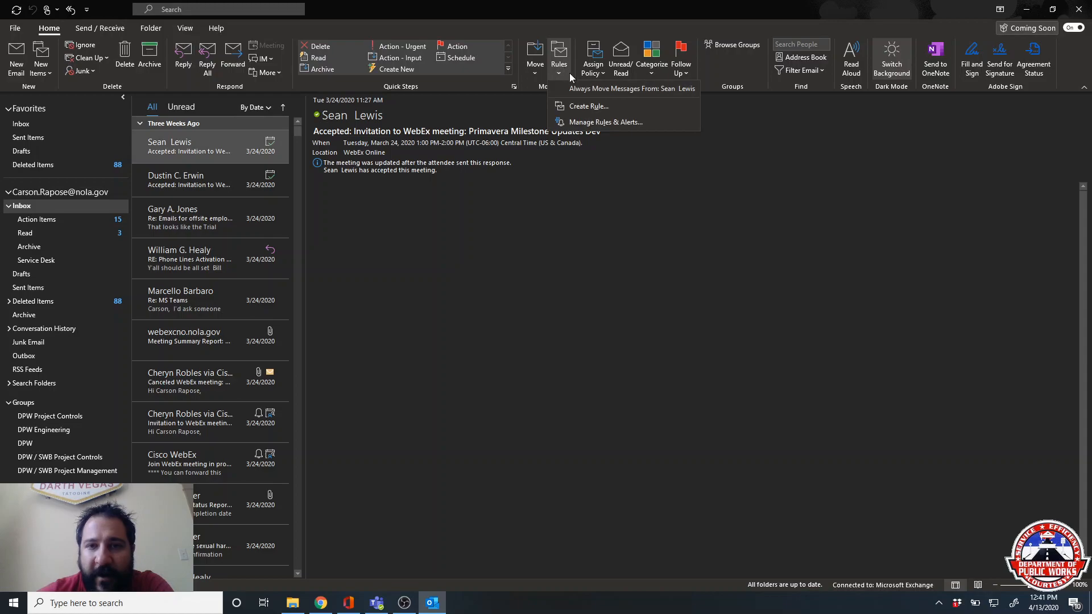
pyautogui.click(608, 107)
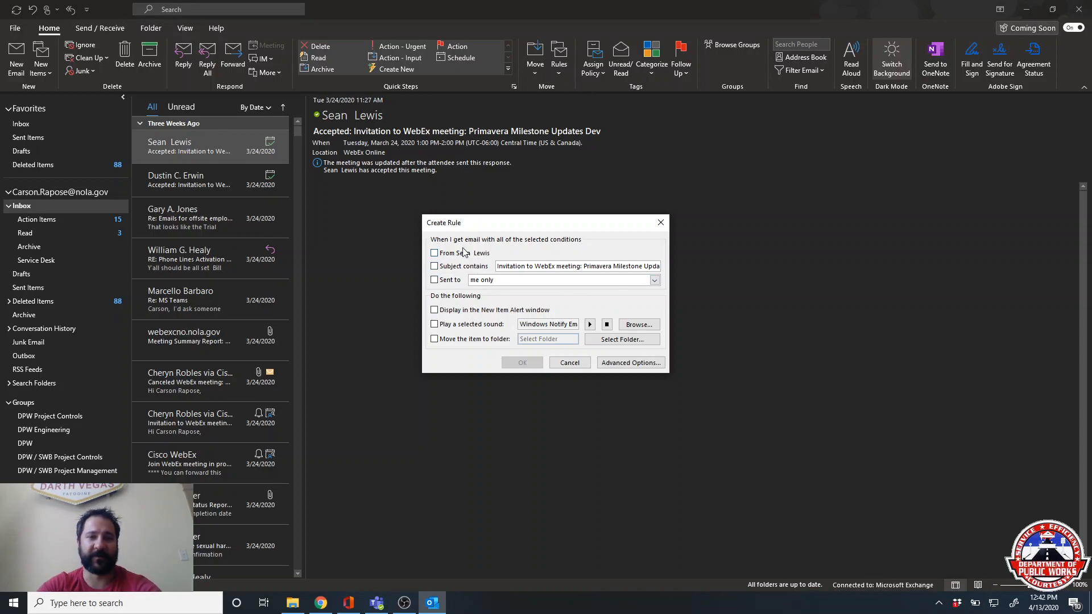
pyautogui.click(434, 254)
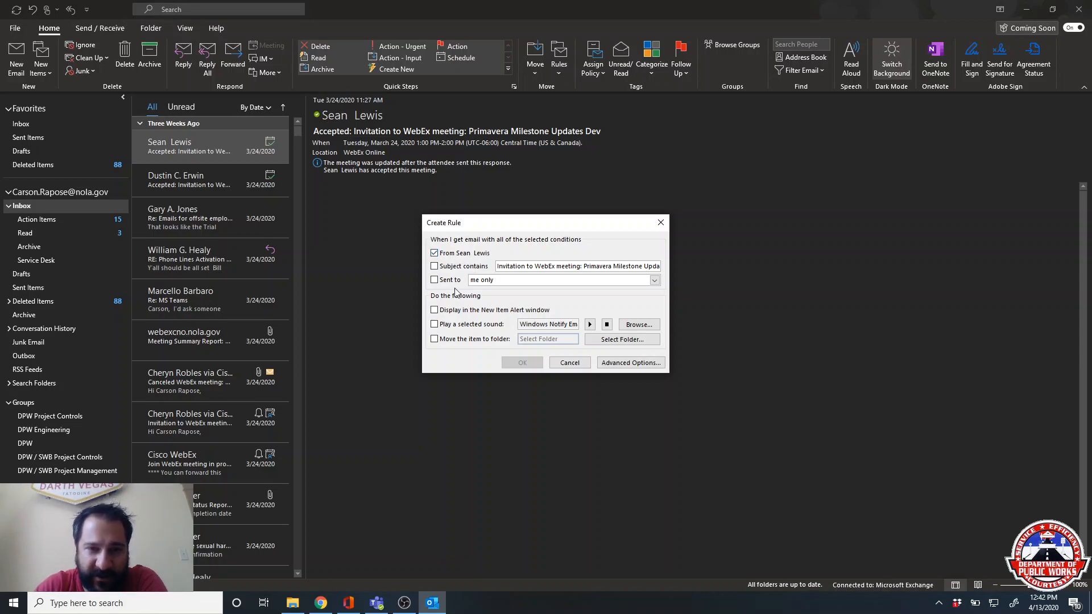
pyautogui.click(435, 340)
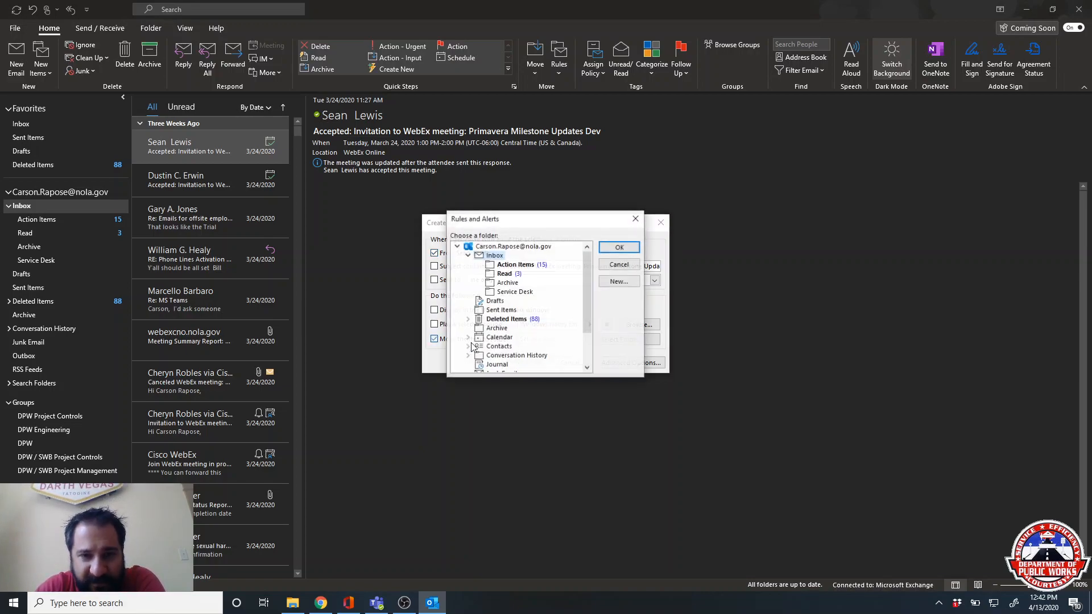
pyautogui.click(614, 282)
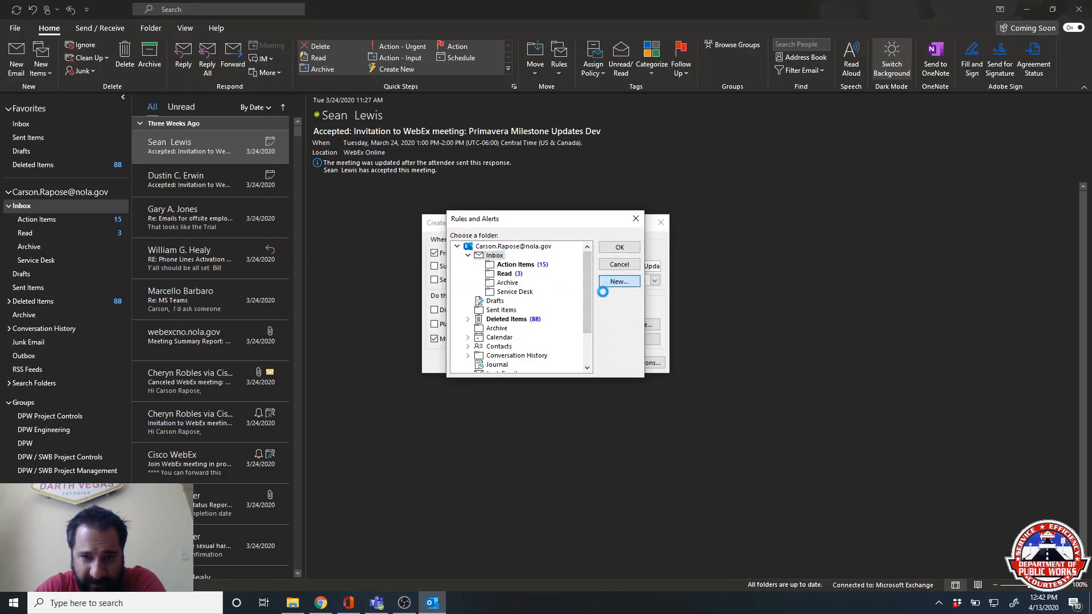
pyautogui.write('Sean')
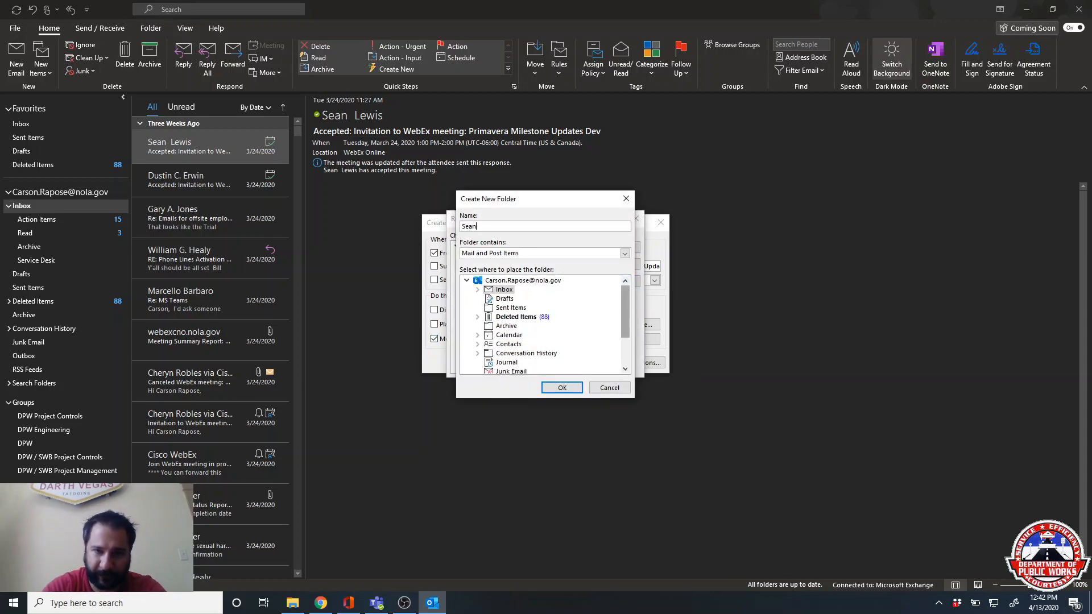
pyautogui.click(562, 387)
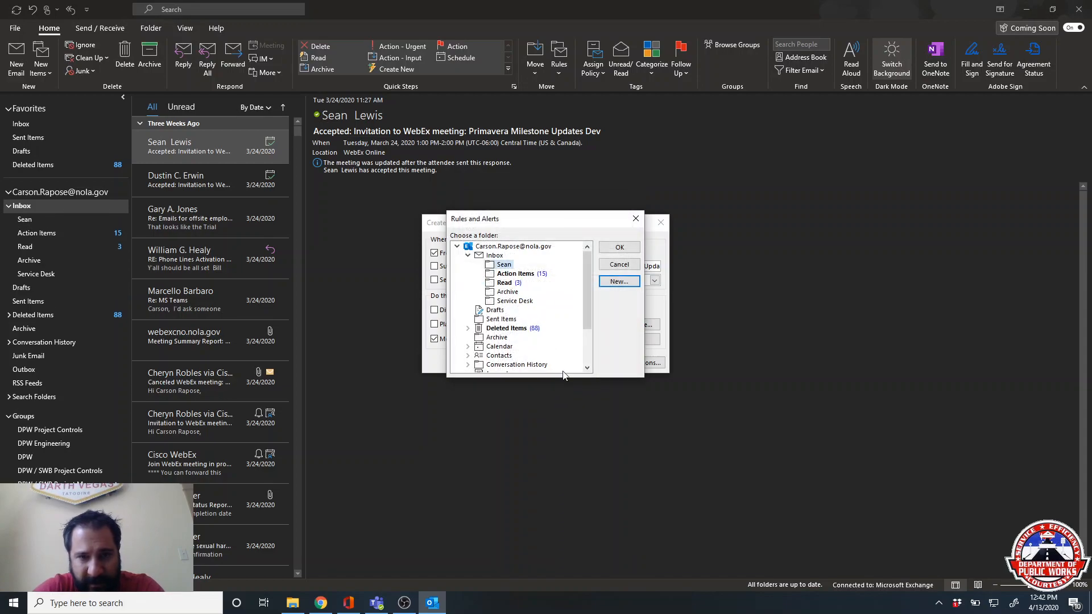
pyautogui.click(619, 247)
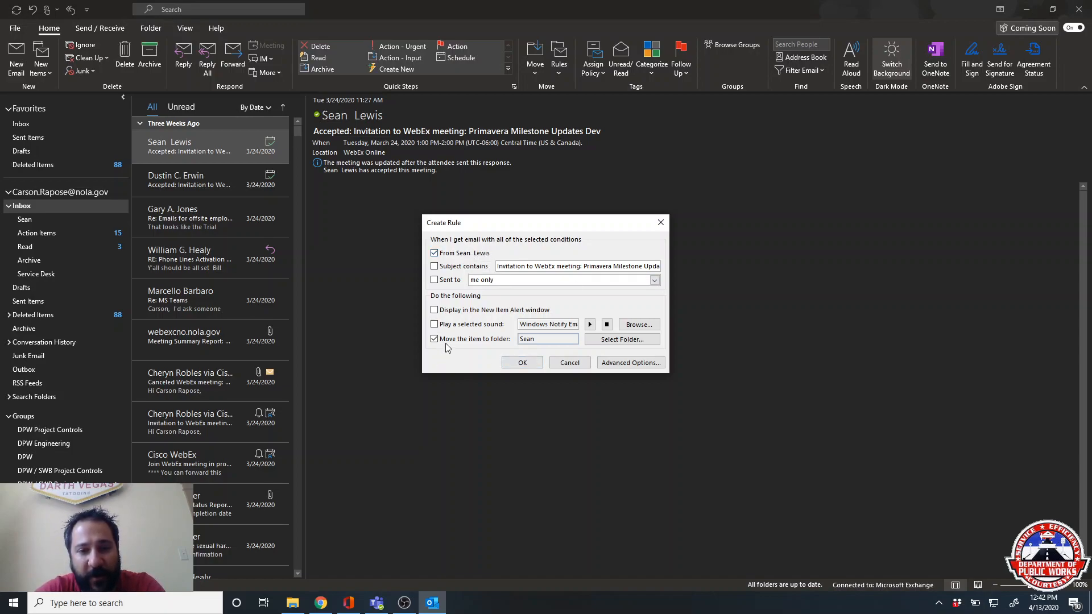
# - Match subjects containing RR105 instead of the sender, save the rule and dismiss the confirmation
pyautogui.click(436, 267)
pyautogui.click(434, 253)
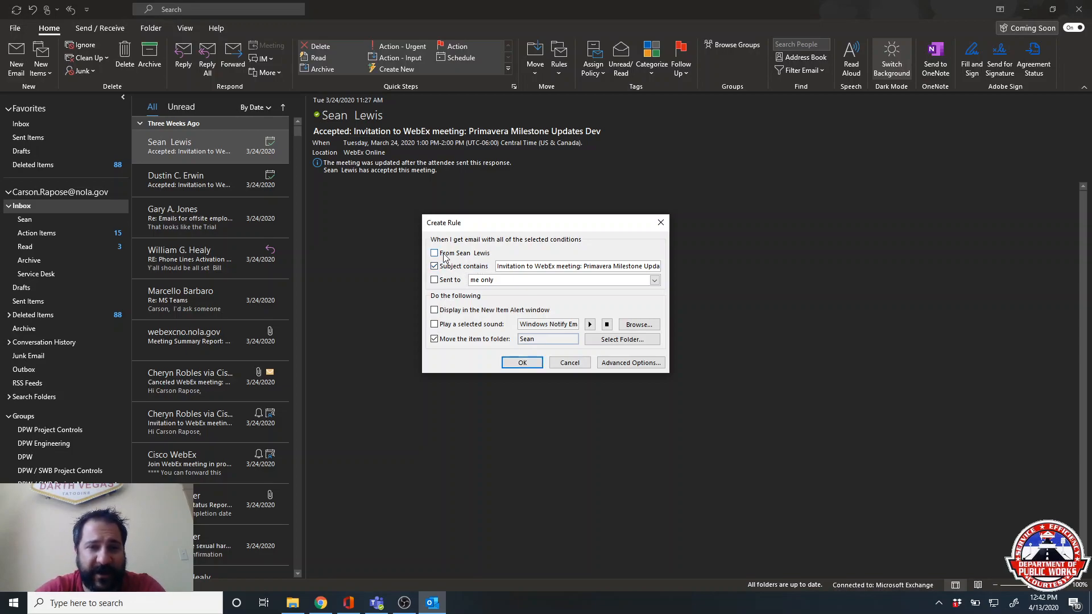
pyautogui.tripleClick(510, 265)
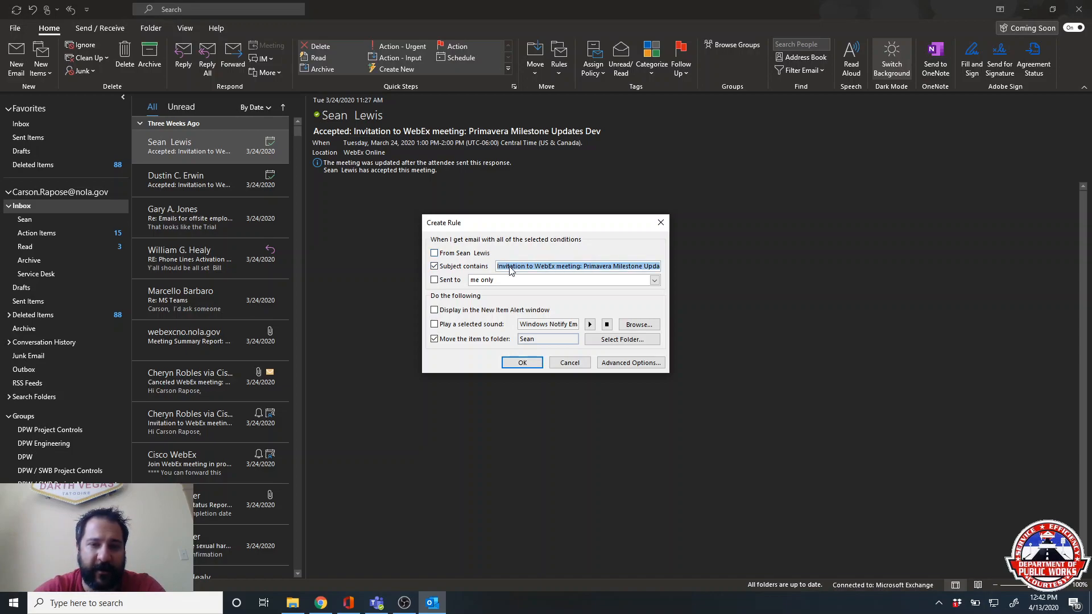
pyautogui.write('RR0')
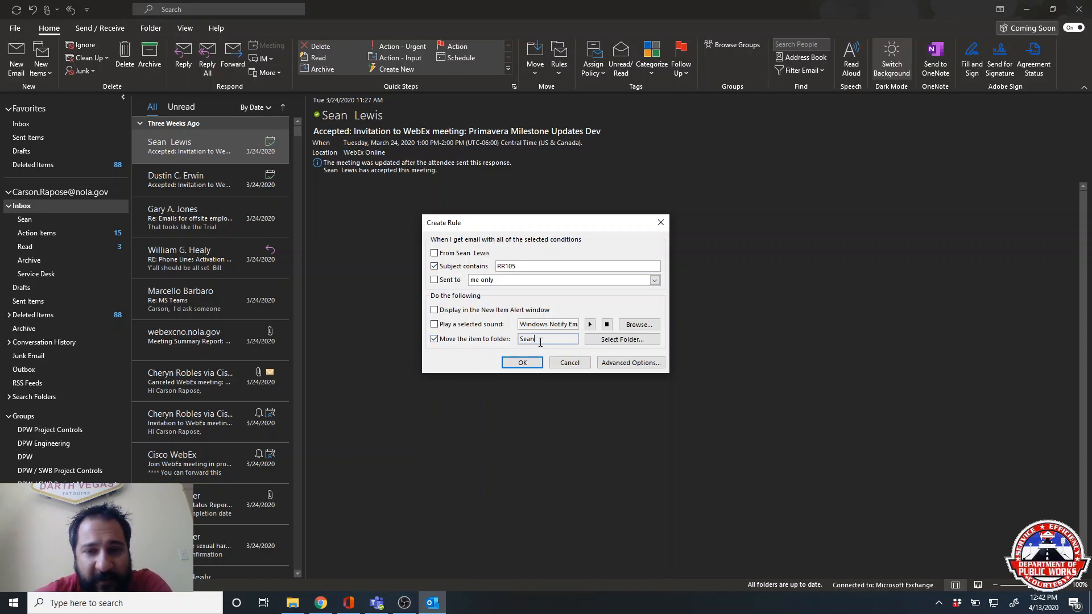
pyautogui.click(526, 369)
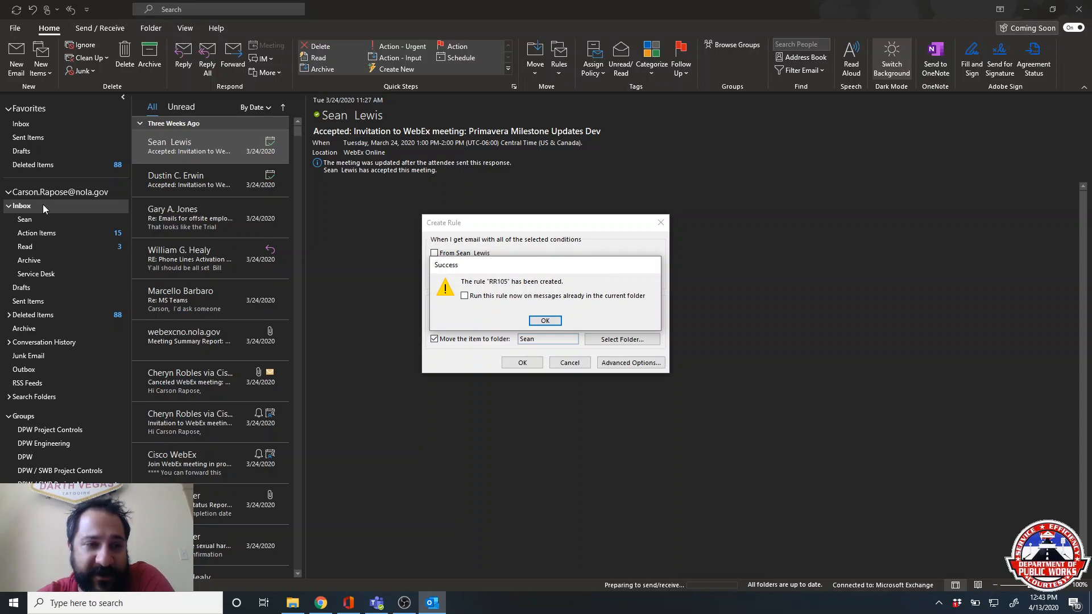
pyautogui.click(545, 320)
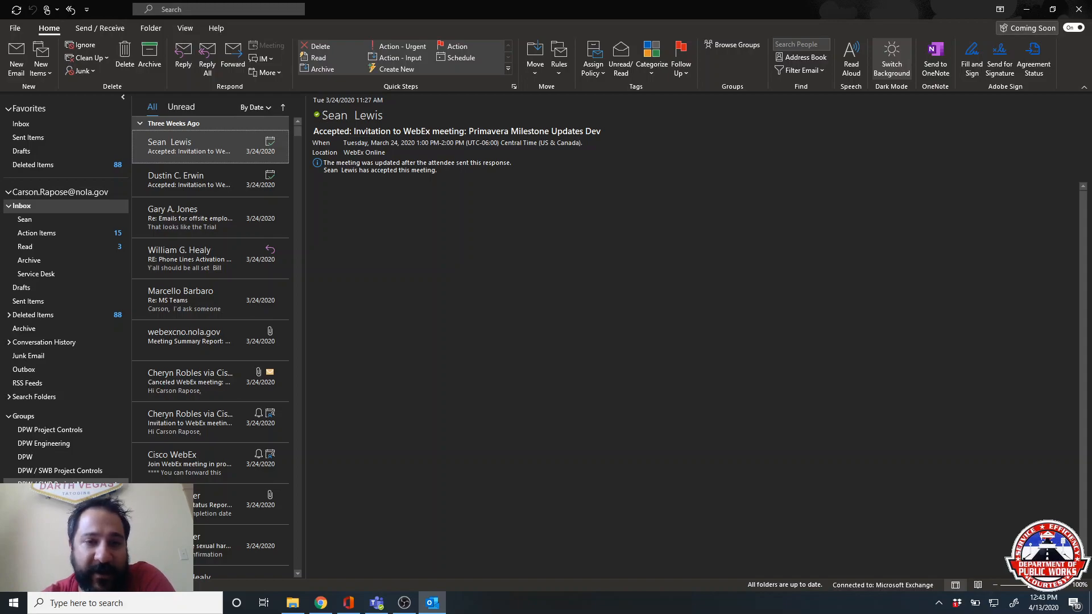
pyautogui.click(57, 483)
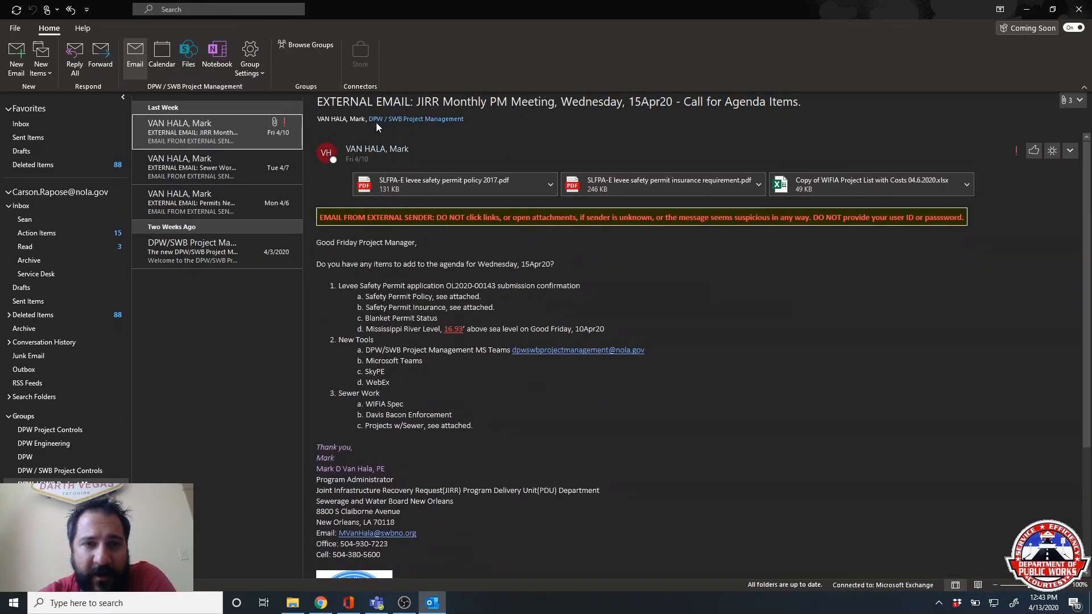
pyautogui.moveTo(383, 122)
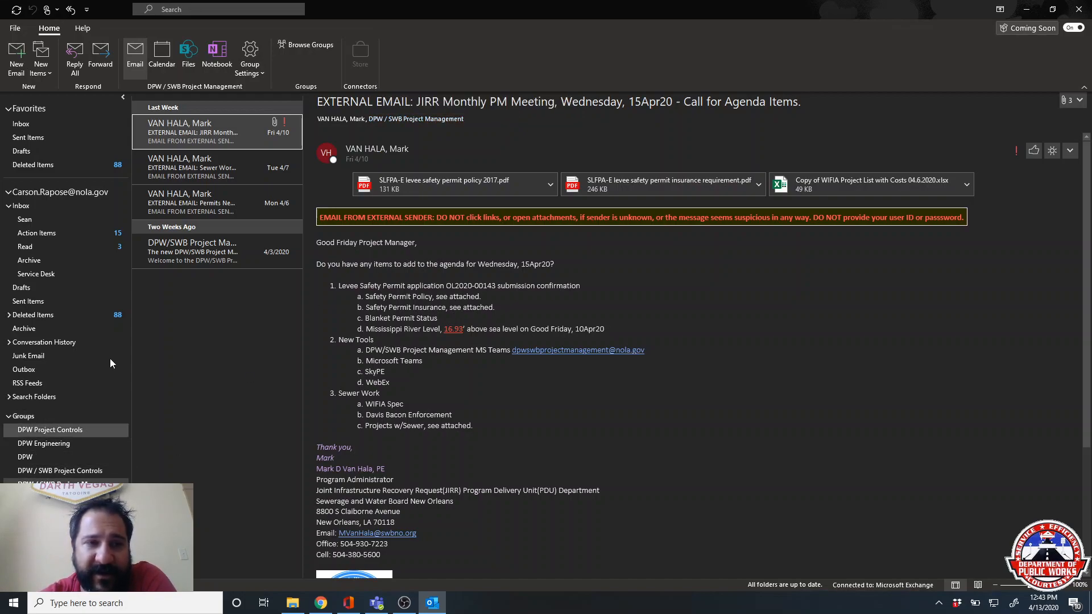
pyautogui.click(47, 207)
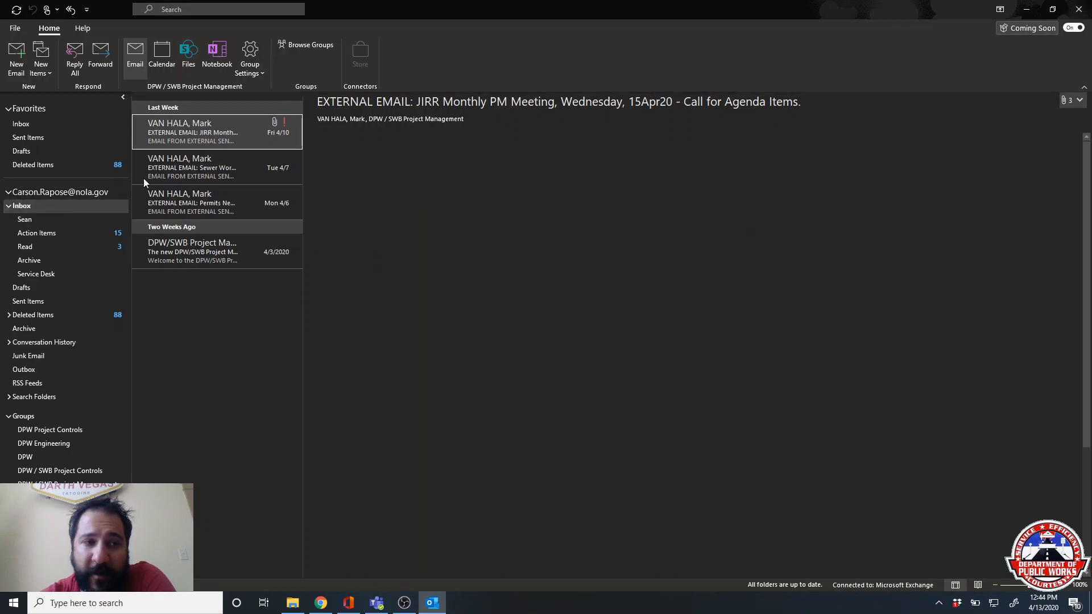
pyautogui.click(121, 248)
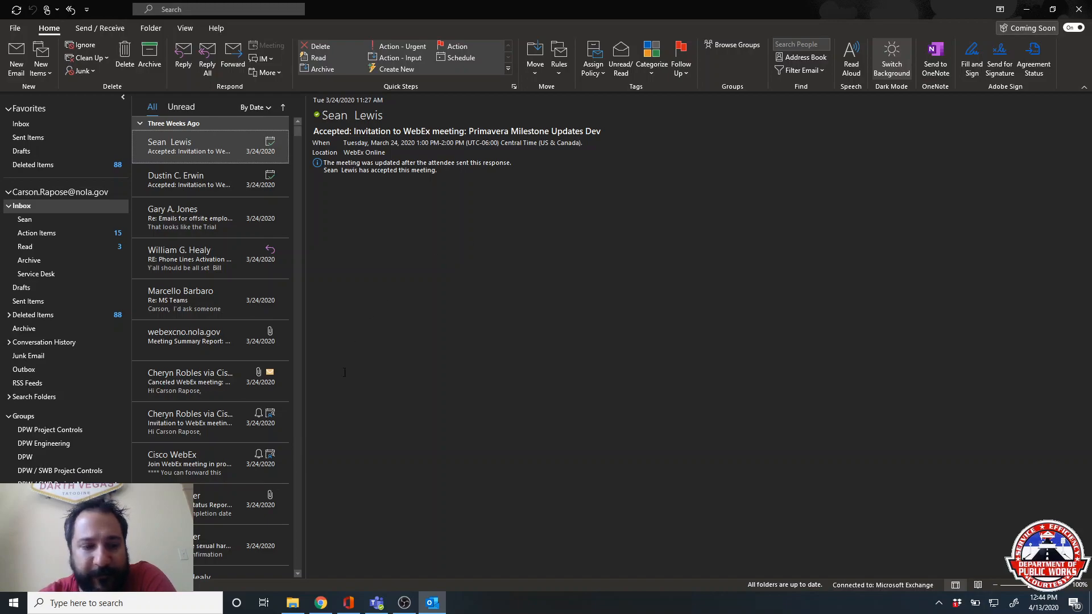
pyautogui.moveTo(38, 568)
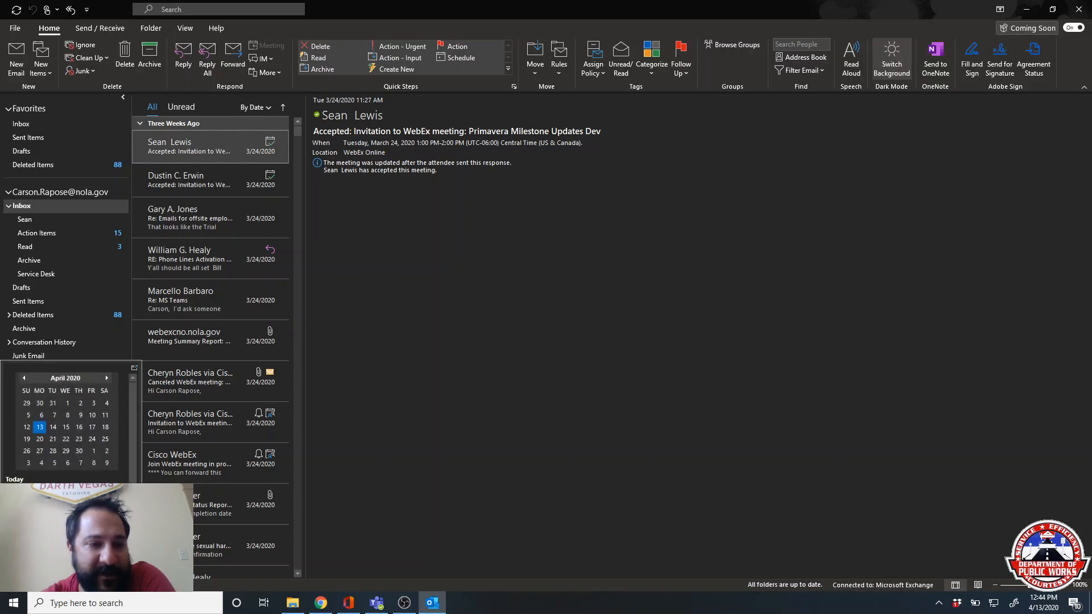
# - Create a new meeting request from New Items and maximize its window
pyautogui.click(50, 68)
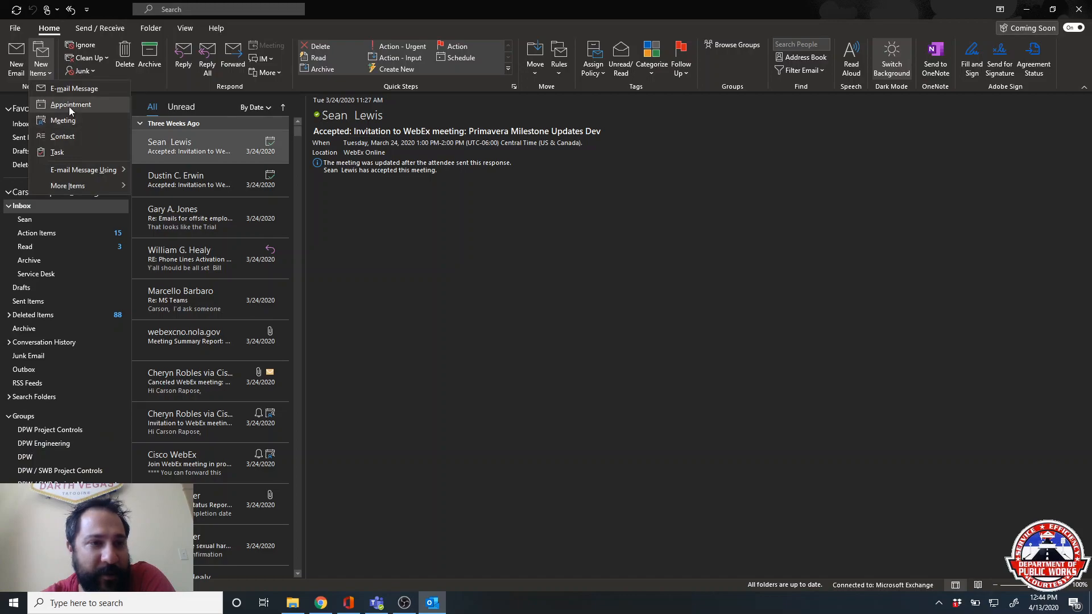
pyautogui.click(72, 121)
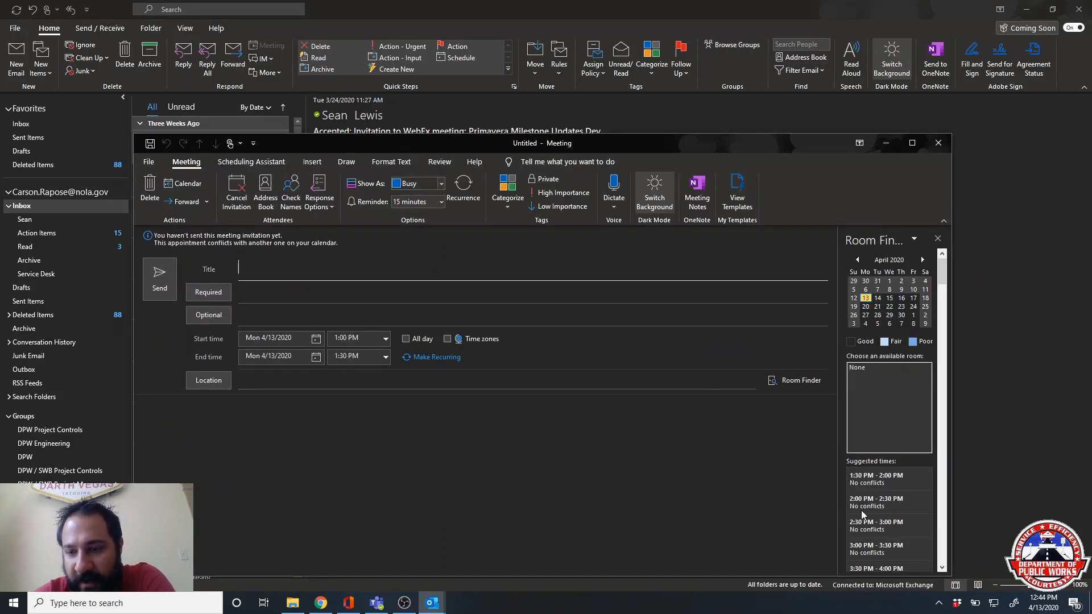
pyautogui.click(912, 144)
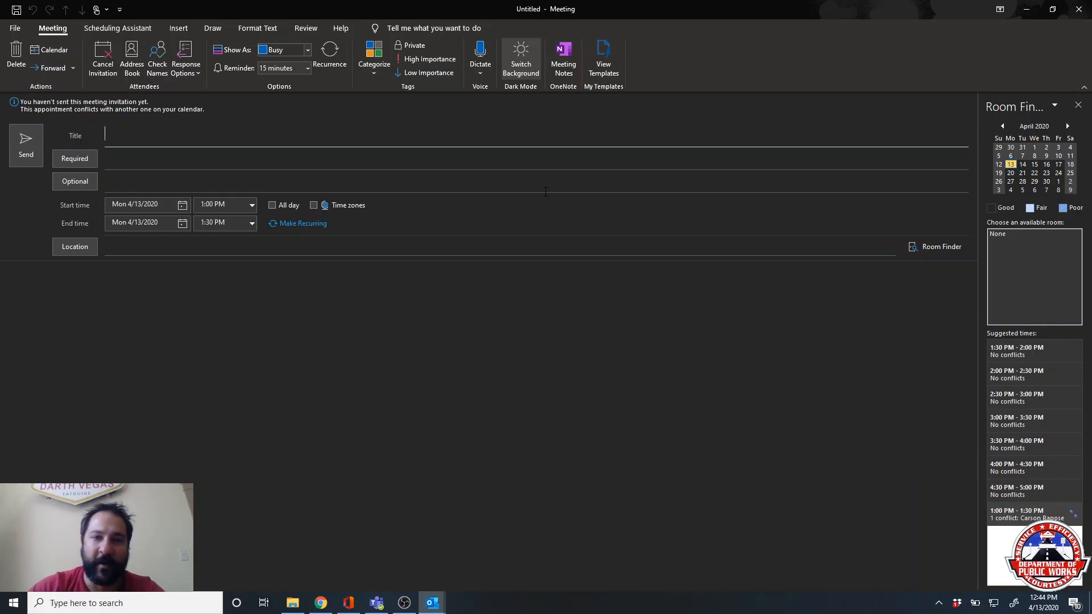
# - Add the suggested Recent People contact as a required attendee
pyautogui.write('joh')
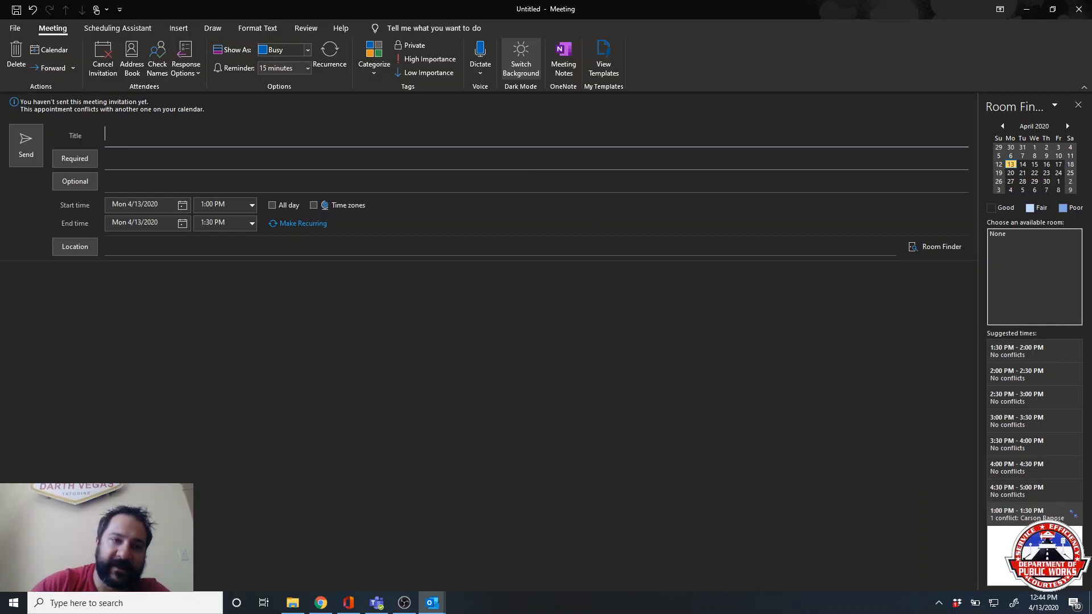
pyautogui.click(320, 159)
pyautogui.write('joh')
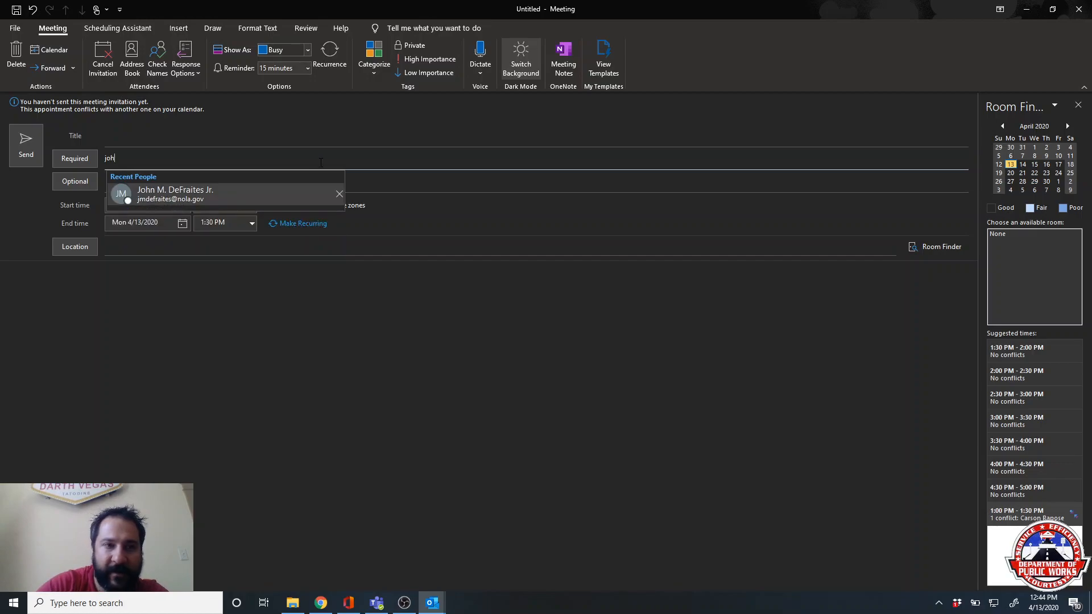
pyautogui.click(300, 197)
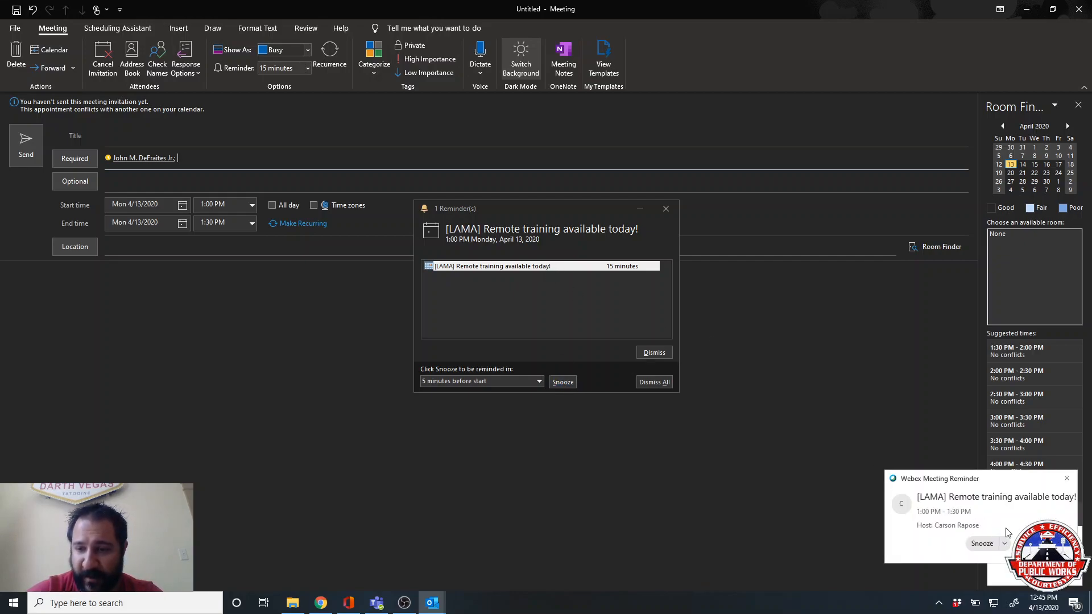
# - Dismiss the Webex toast, snooze the training reminder, and restore the meeting window to a smaller size
pyautogui.click(1063, 482)
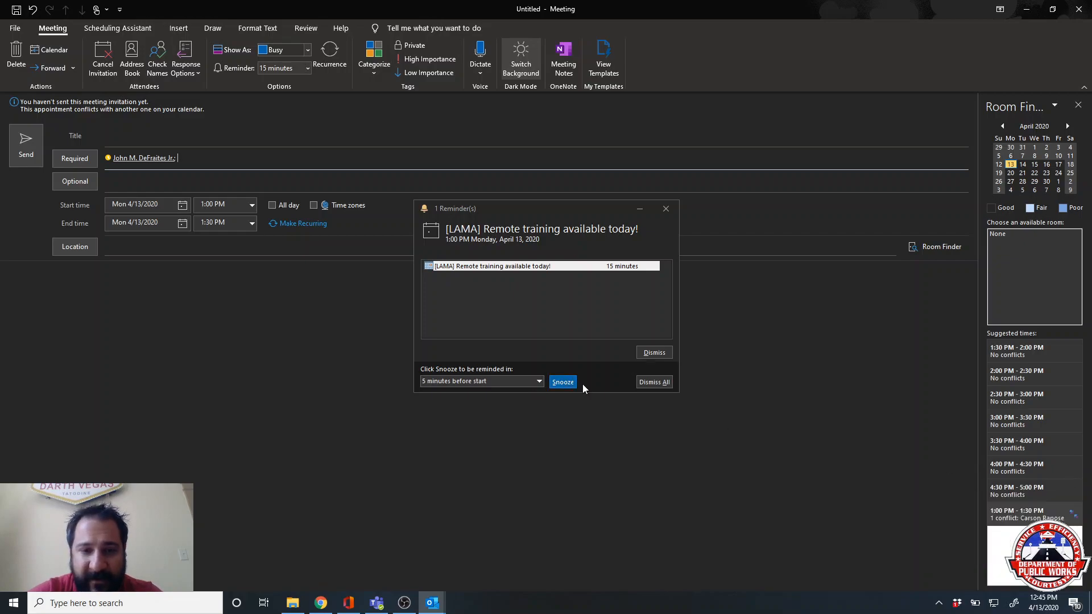
pyautogui.click(563, 382)
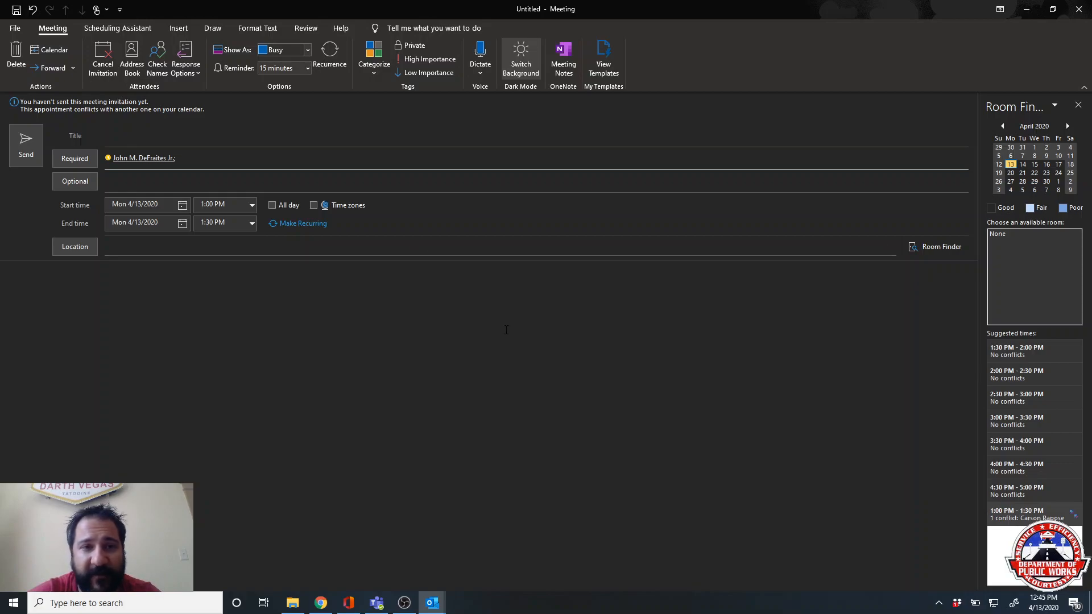
pyautogui.click(314, 205)
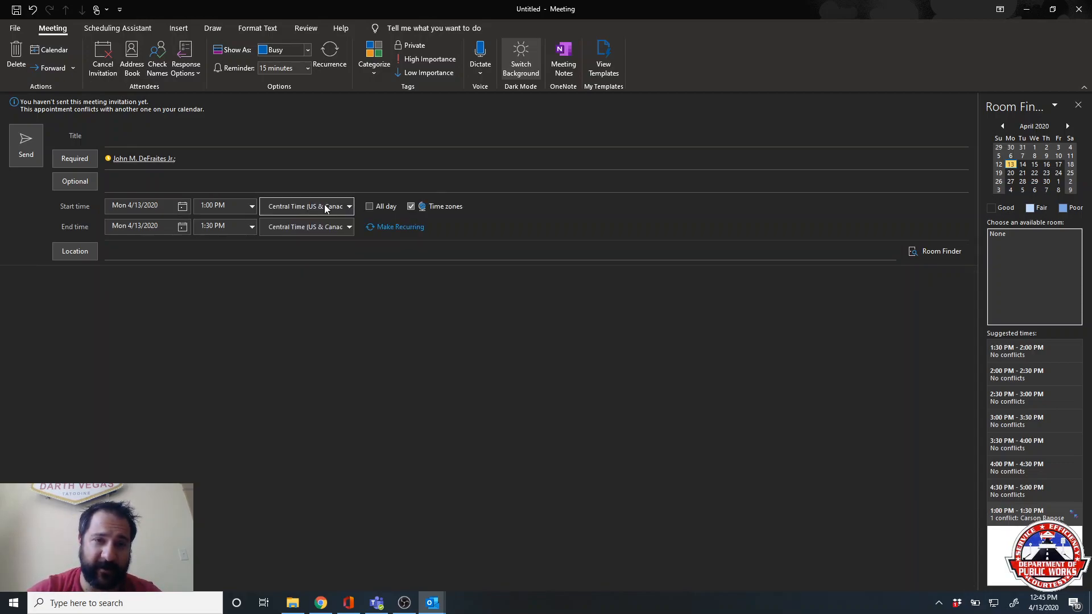
pyautogui.click(410, 207)
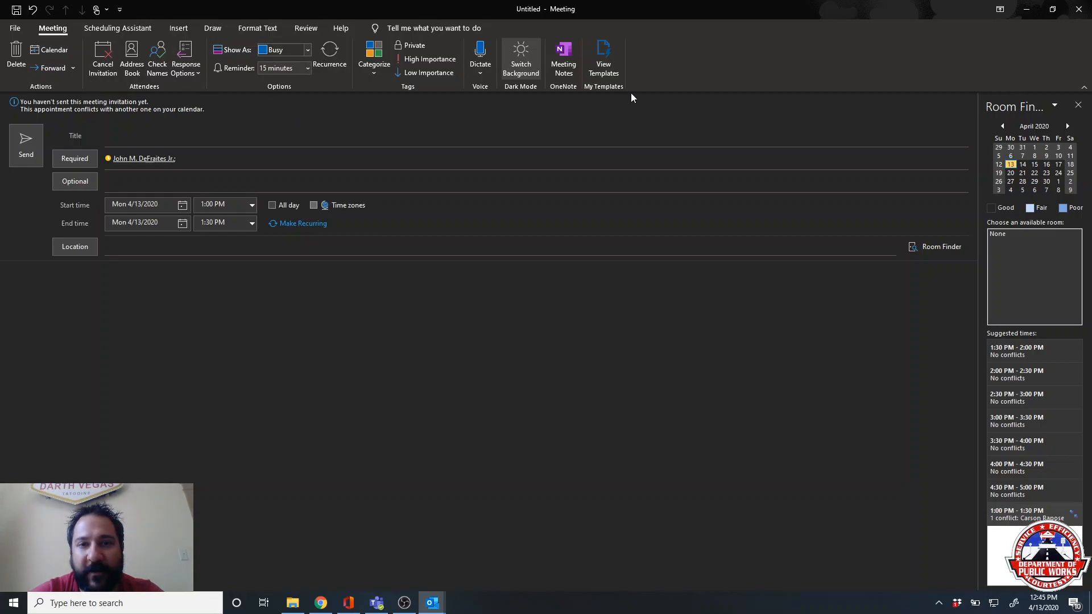
pyautogui.moveTo(711, 8); pyautogui.dragTo(671, 275)
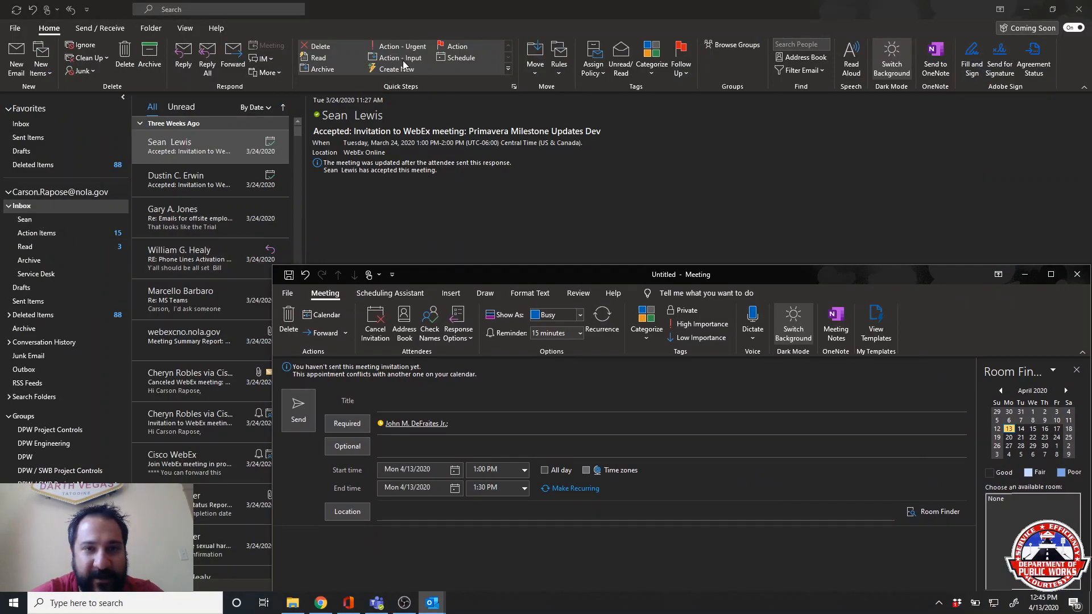
# - Browse the Action Items folder, then open the Inbox's Read subfolder
pyautogui.click(30, 236)
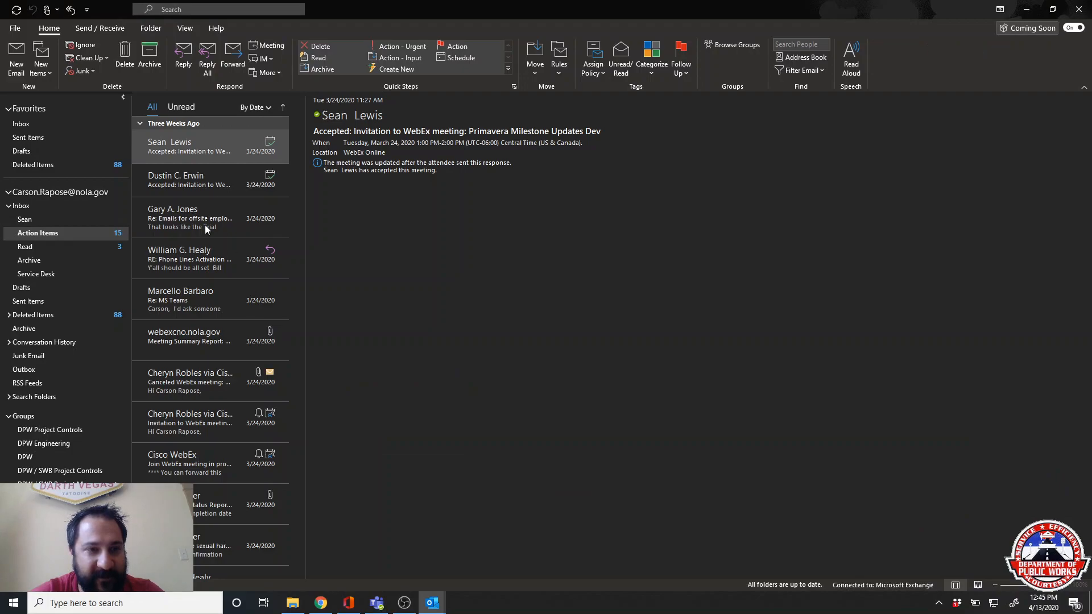
pyautogui.moveTo(295, 199); pyautogui.dragTo(296, 333)
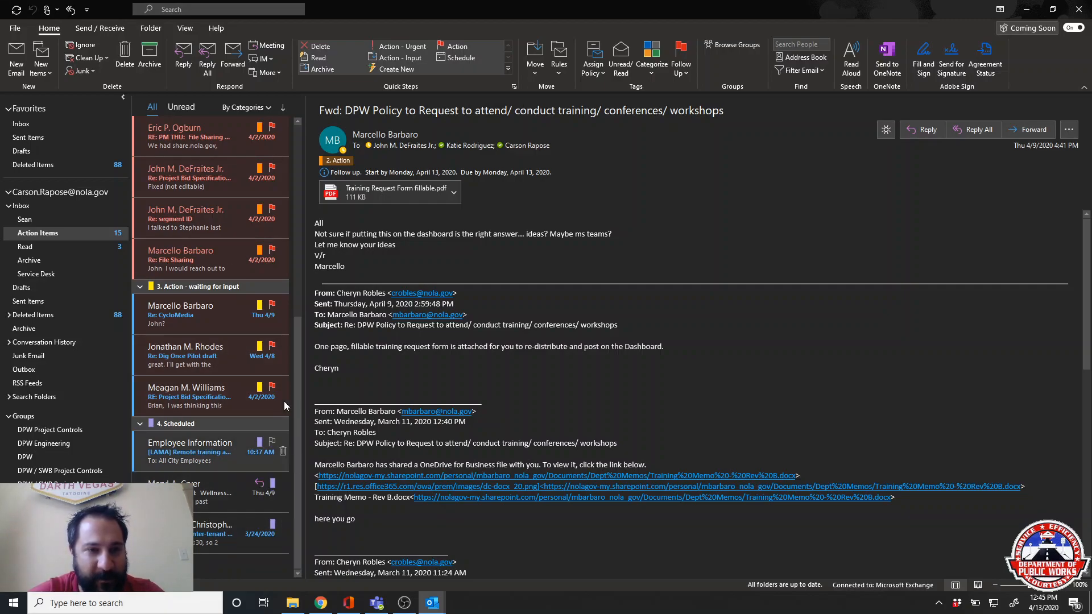
pyautogui.moveTo(299, 398); pyautogui.dragTo(296, 188)
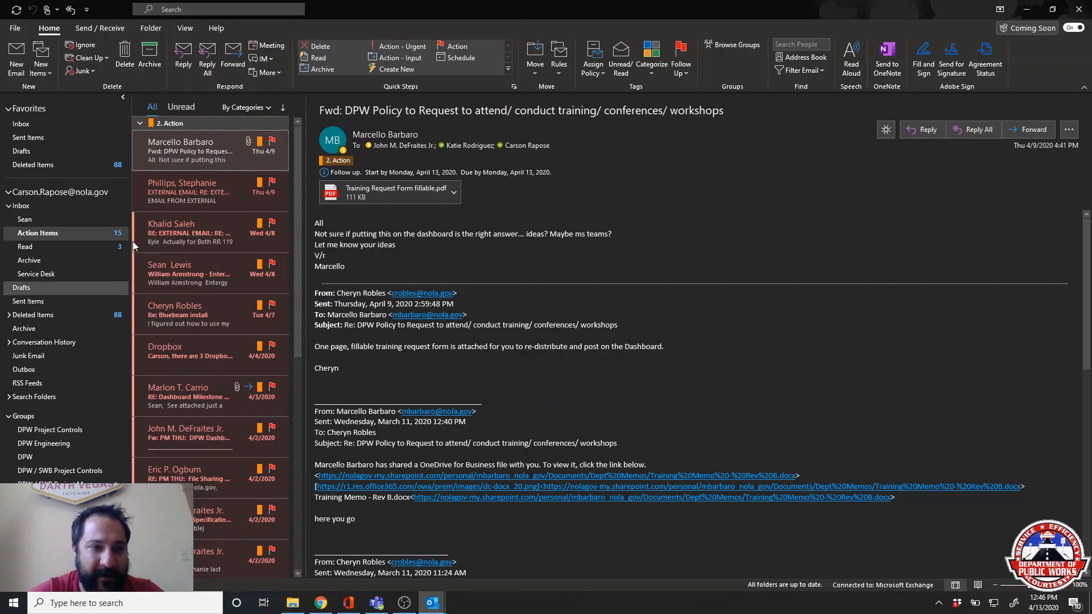
pyautogui.click(40, 249)
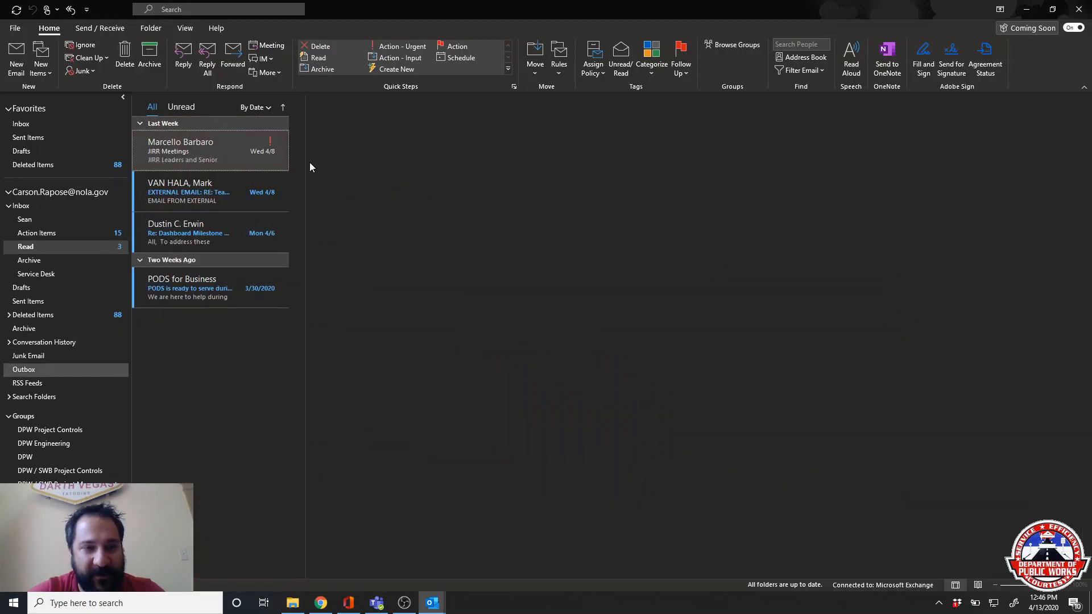
# - Switch to the Folder ribbon and bring up the right-click menu for the Sean folder
pyautogui.scroll(-2, 578, 409)
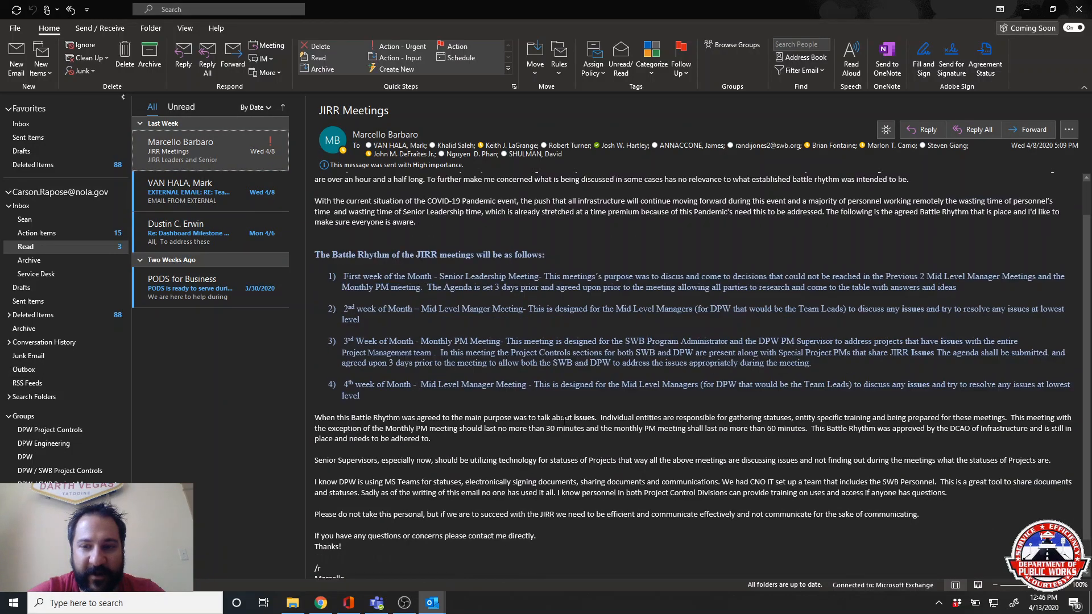
pyautogui.scroll(2, 576, 412)
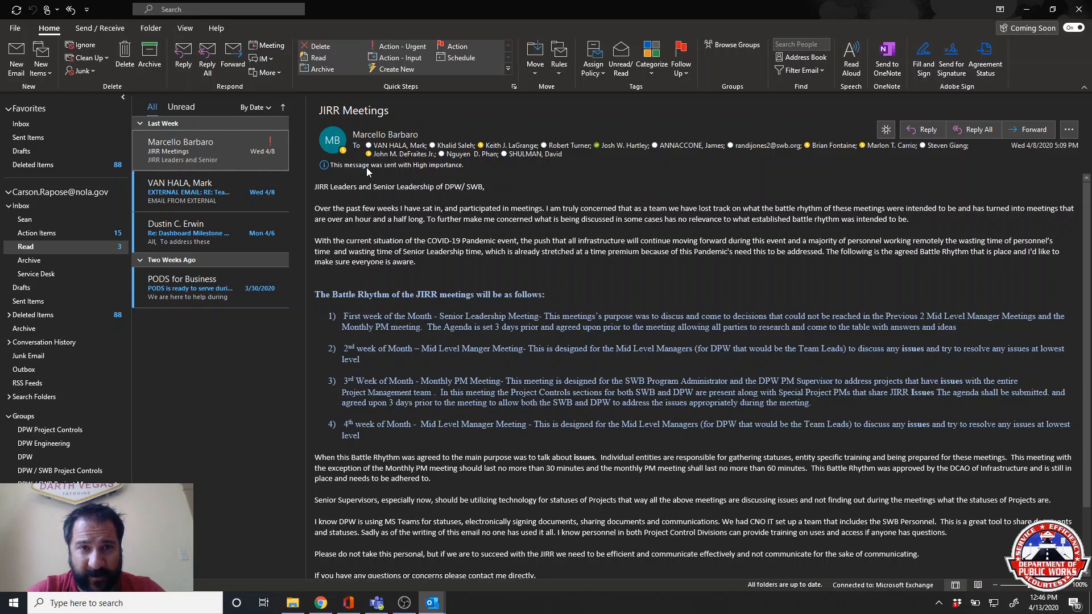
pyautogui.click(112, 29)
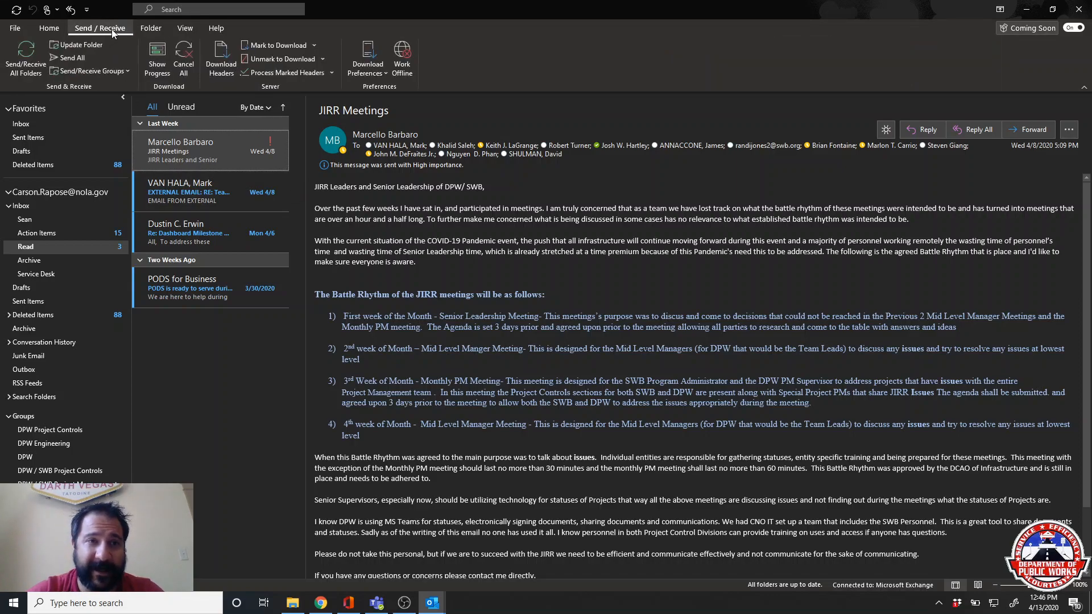
pyautogui.click(154, 29)
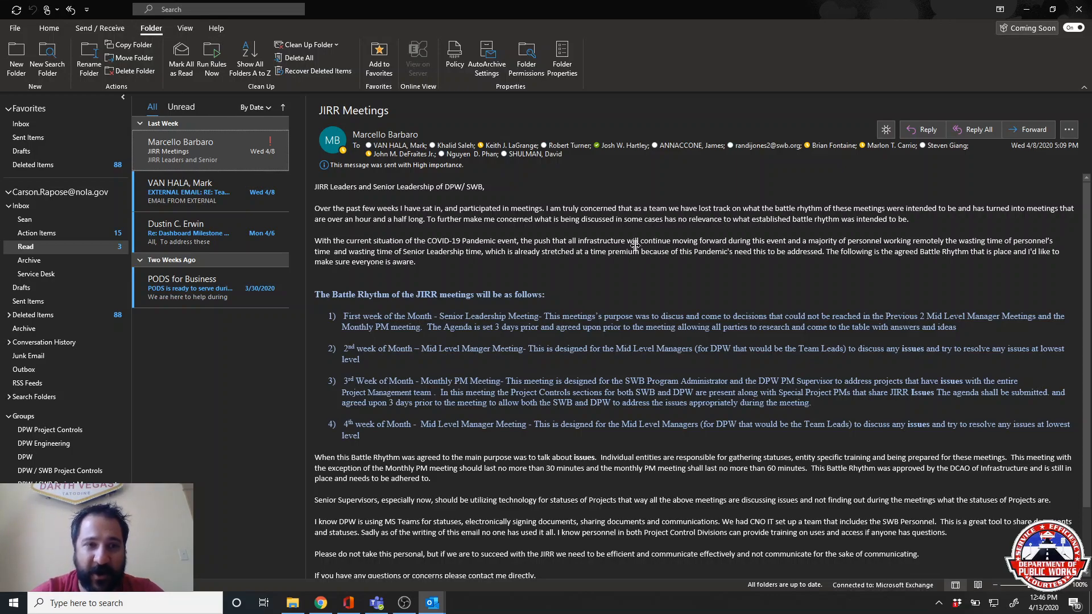
pyautogui.click(66, 223)
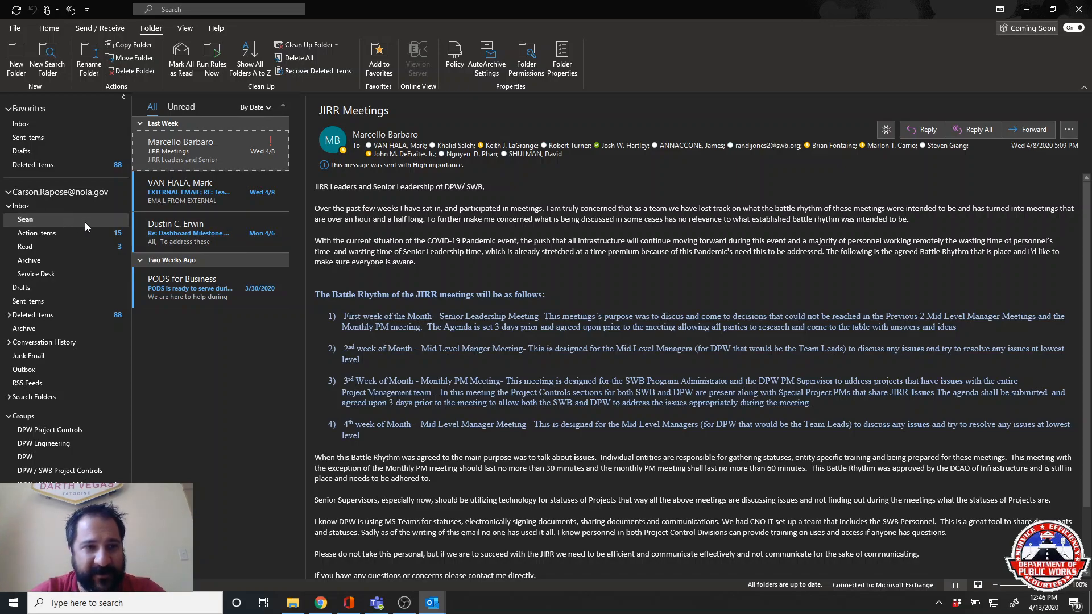
pyautogui.rightClick(65, 222)
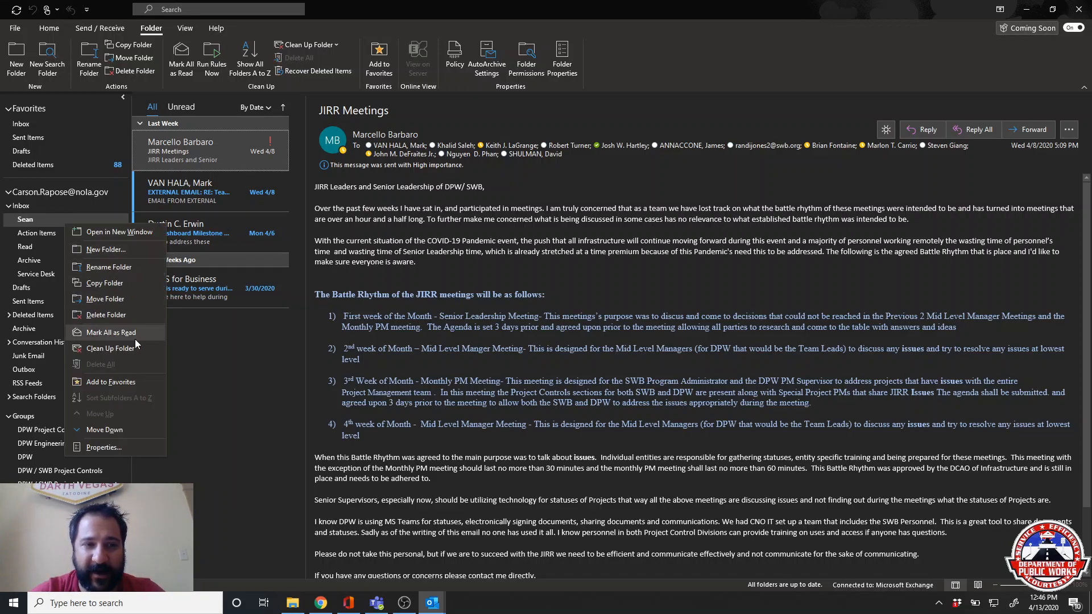